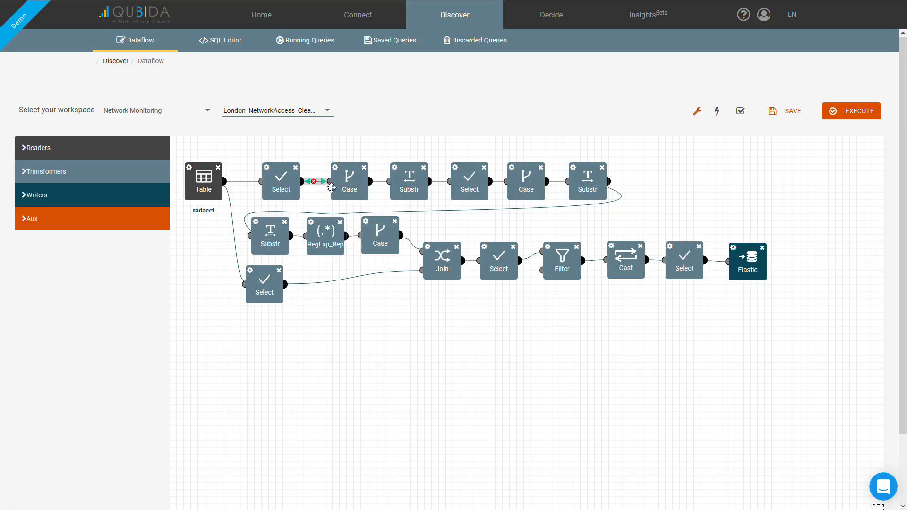
# Examine the settings of the first Case transformer and the first Substr transformer in the London_NetworkAccess cleaning dataflow.
pyautogui.doubleClick(341, 182)
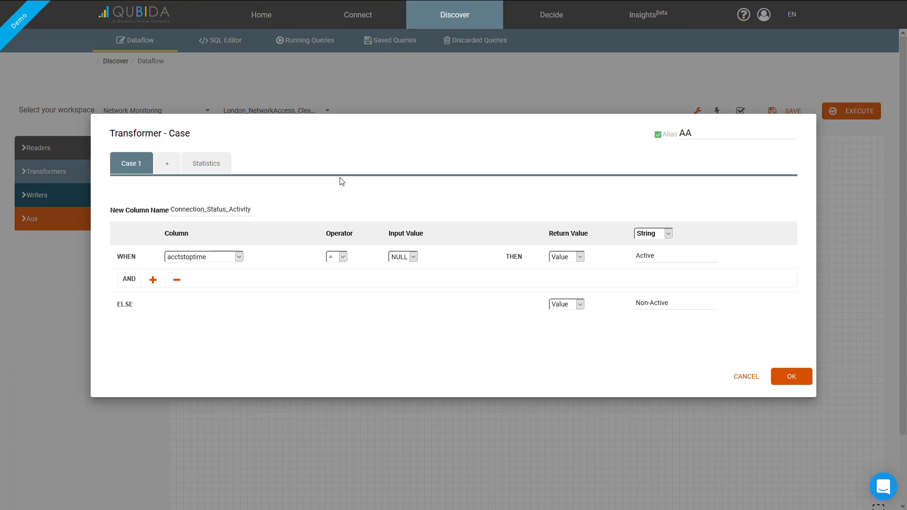
pyautogui.click(737, 376)
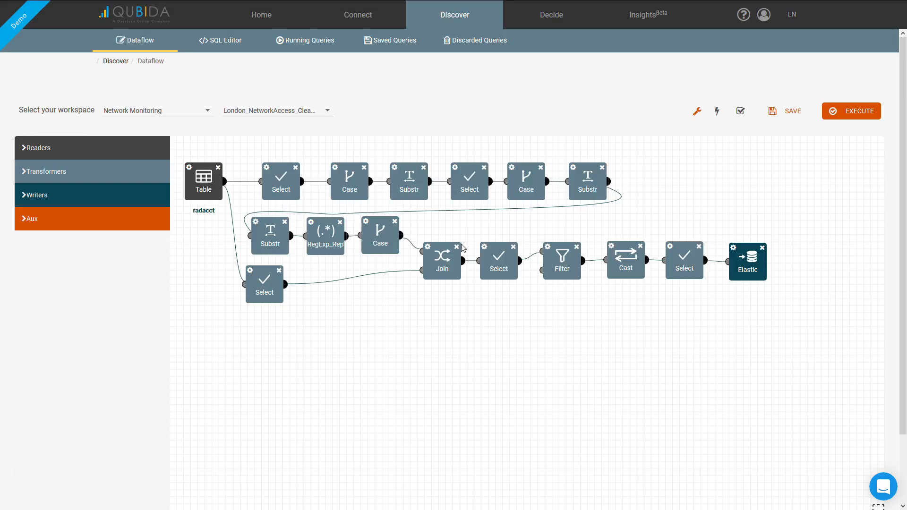
pyautogui.doubleClick(416, 178)
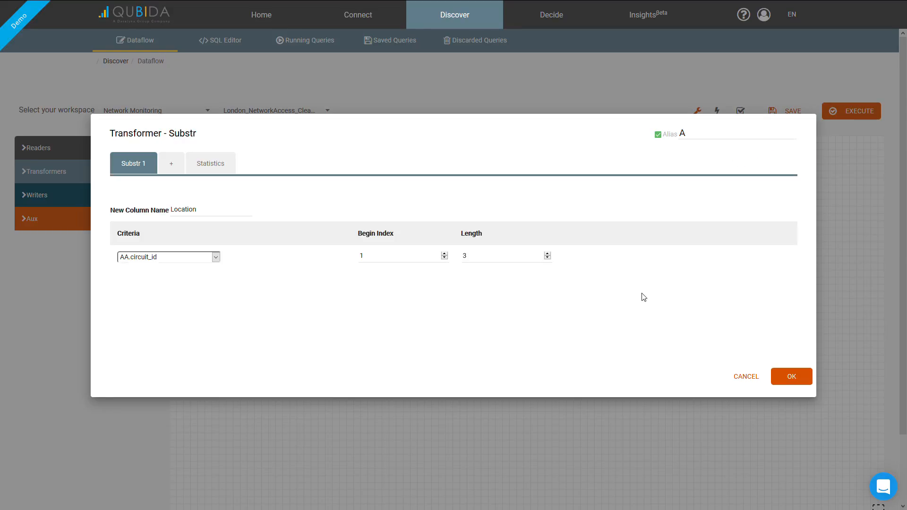
pyautogui.click(741, 378)
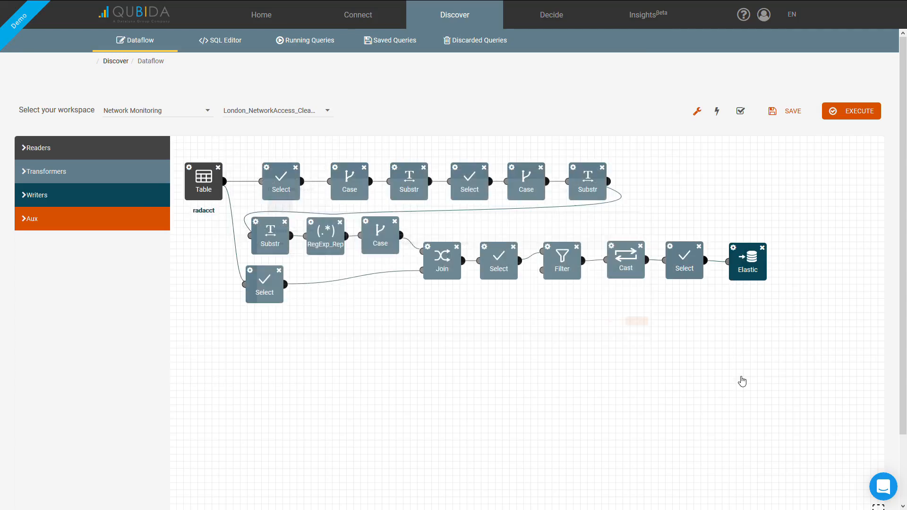
# Examine both substring definitions in the Substr transformer at the end of the dataflow's first row.
pyautogui.doubleClick(586, 190)
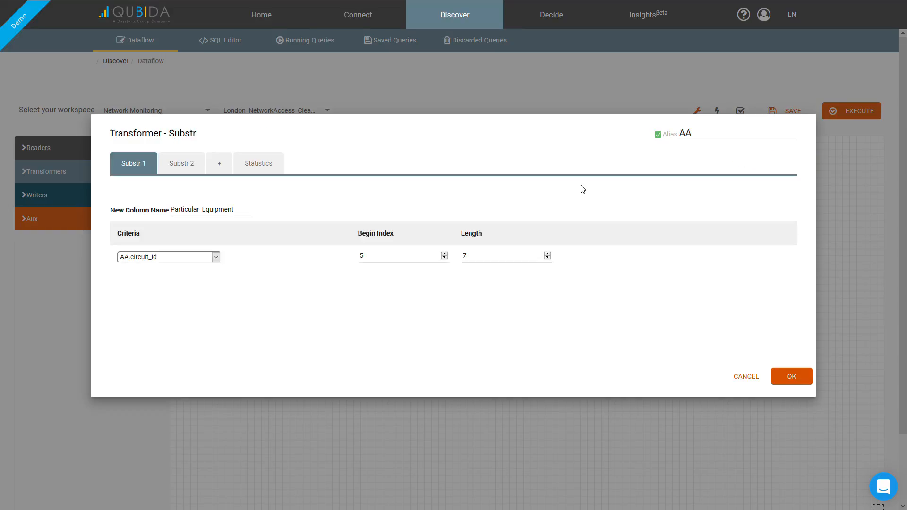
pyautogui.click(188, 162)
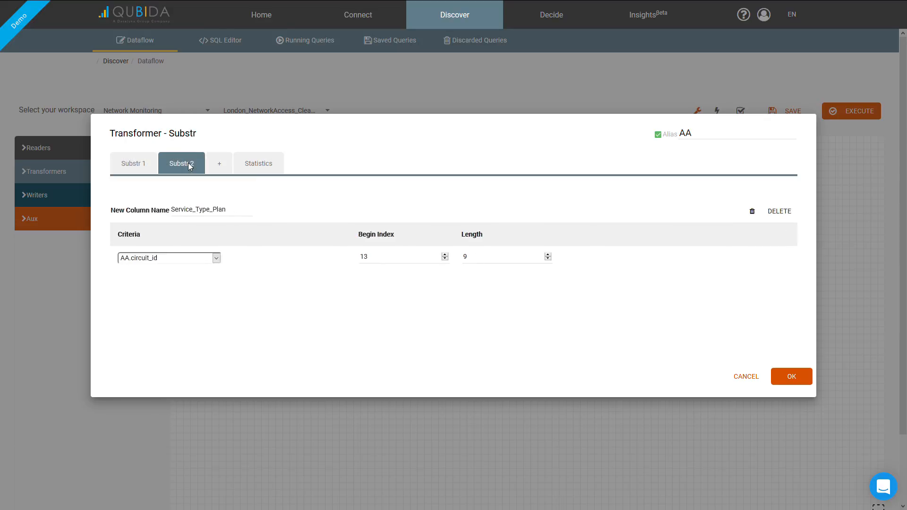
pyautogui.click(735, 376)
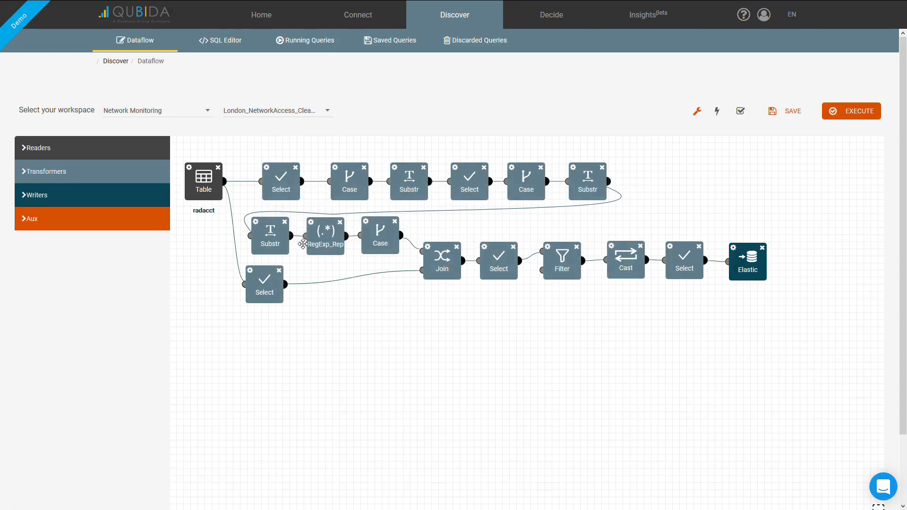
# Examine all three substring definitions in the Substr transformer that starts the dataflow's second row.
pyautogui.doubleClick(271, 231)
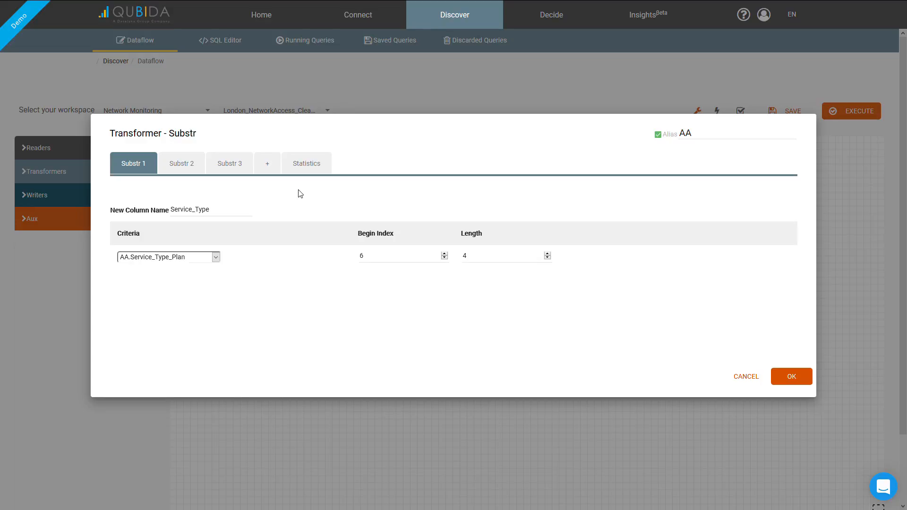
pyautogui.click(189, 165)
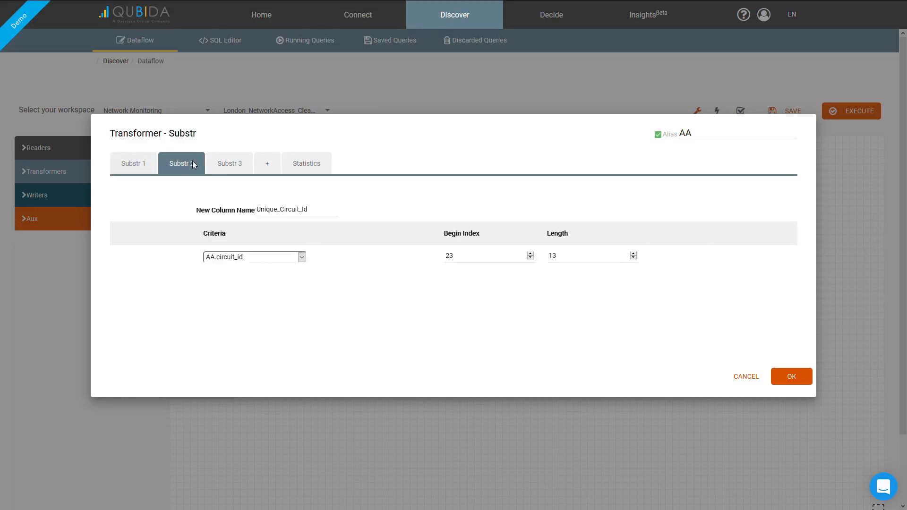
pyautogui.click(225, 166)
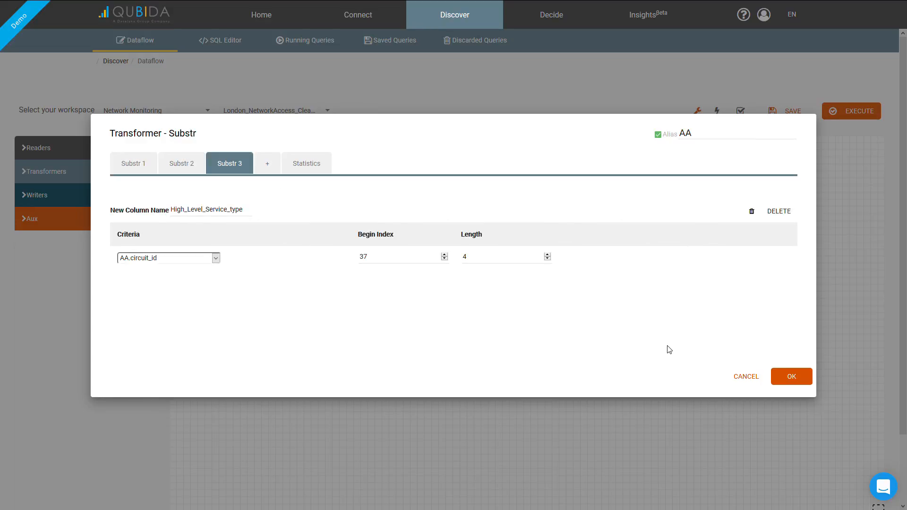
pyautogui.click(754, 385)
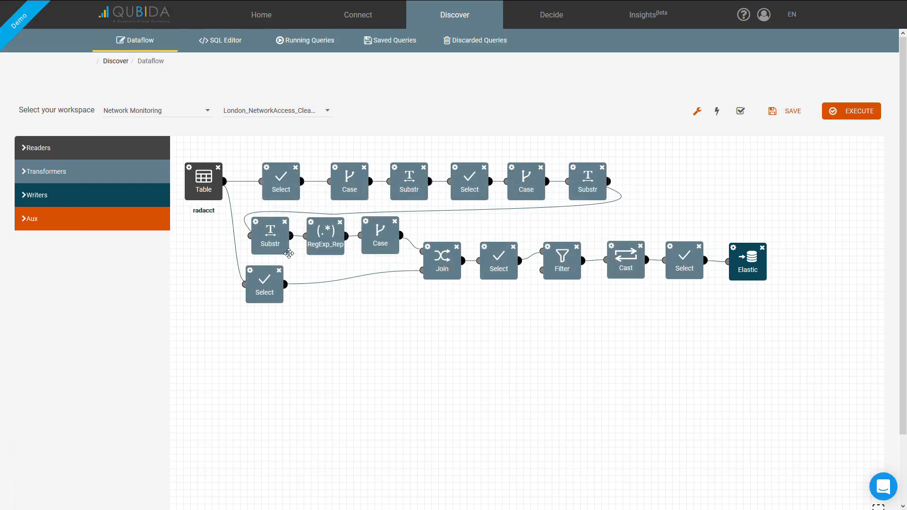
# Examine both replacement rules of the RegExp_Rep transformer and the condition of the Case transformer before the Join.
pyautogui.doubleClick(325, 237)
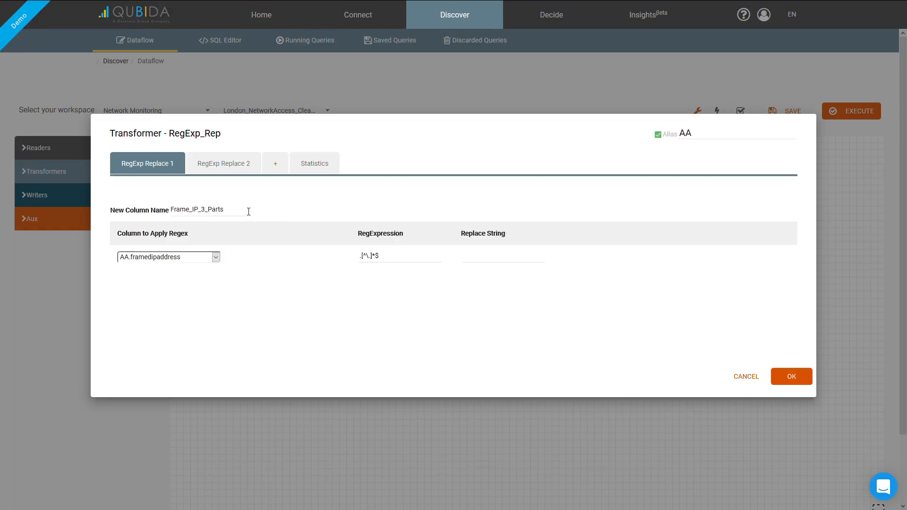
pyautogui.click(235, 170)
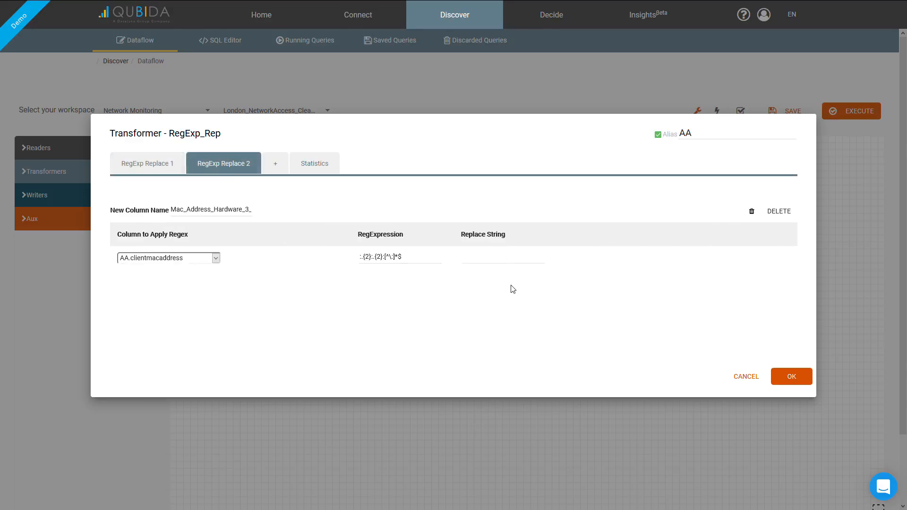
pyautogui.click(741, 378)
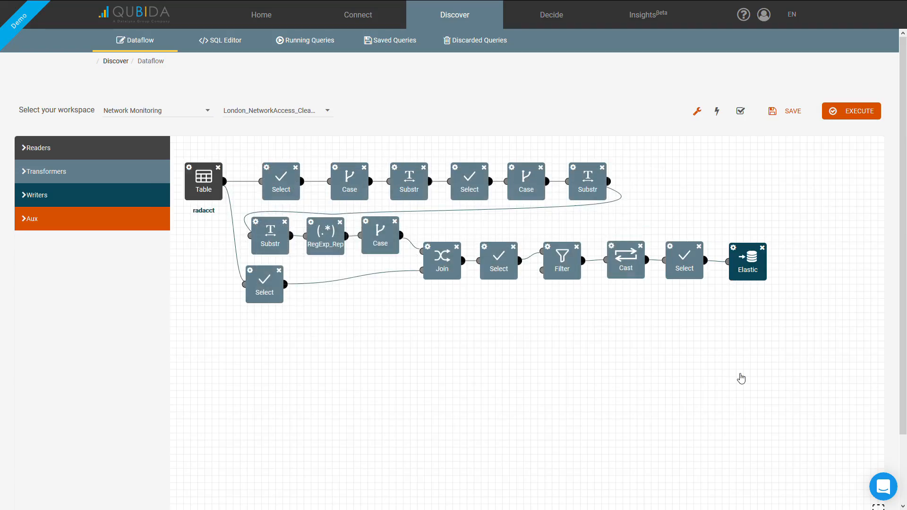
pyautogui.doubleClick(386, 234)
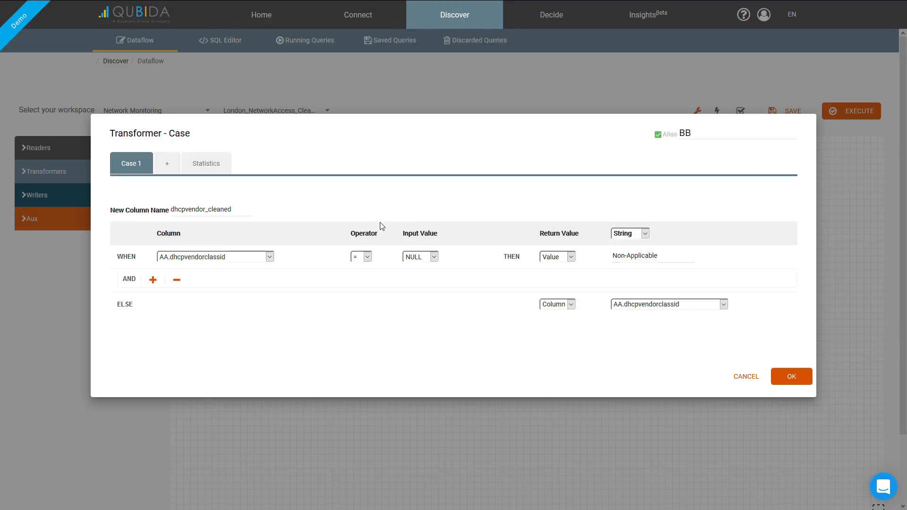
pyautogui.click(750, 376)
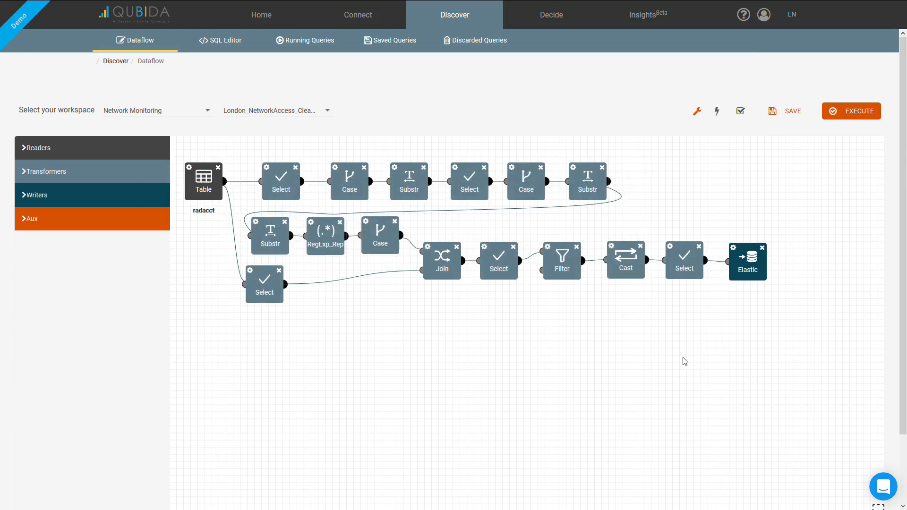
# Examine the conversion settings of the Cast transformer between the Filter and the final Select.
pyautogui.doubleClick(622, 256)
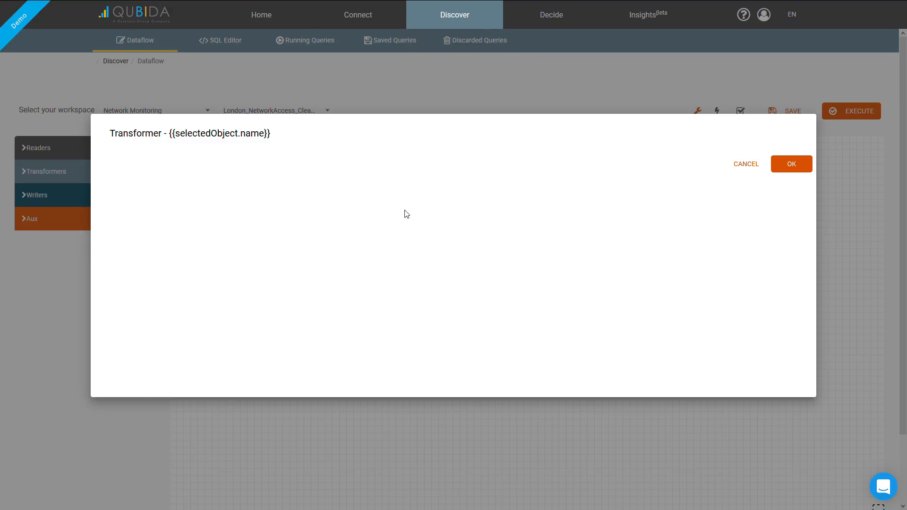
pyautogui.click(169, 161)
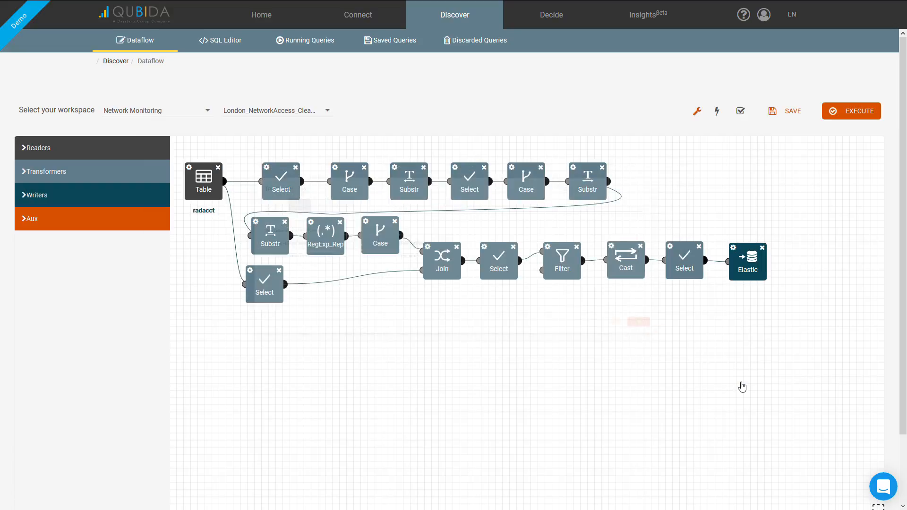
pyautogui.click(740, 382)
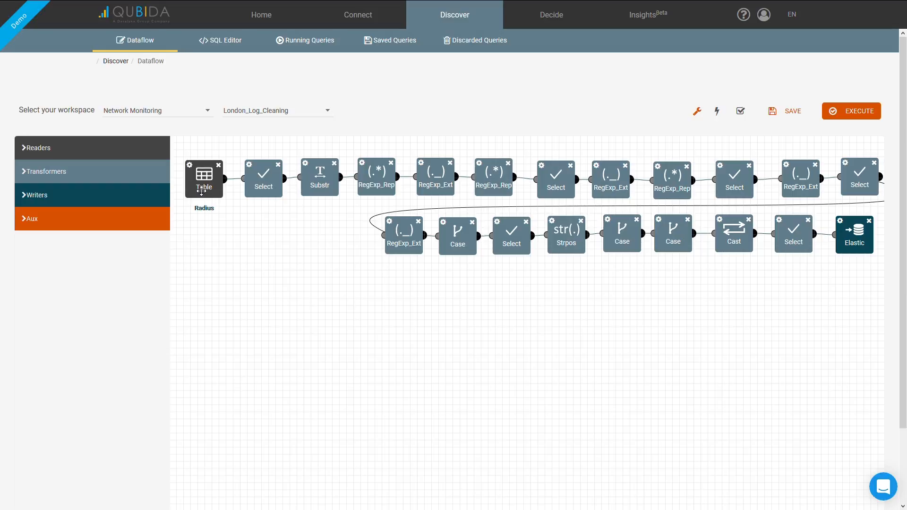
# Examine the source settings of the Radius table reader and the Substr transformer in the London_Log_Cleaning dataflow.
pyautogui.doubleClick(201, 190)
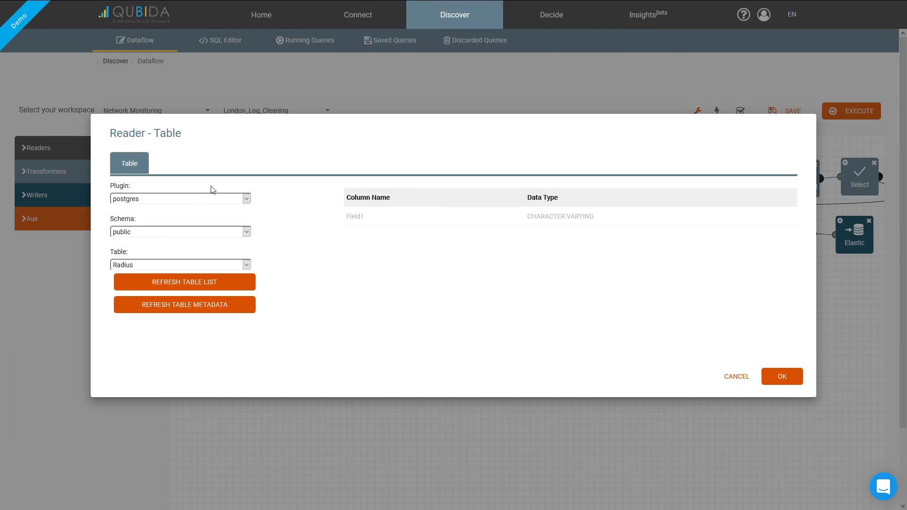
pyautogui.click(730, 378)
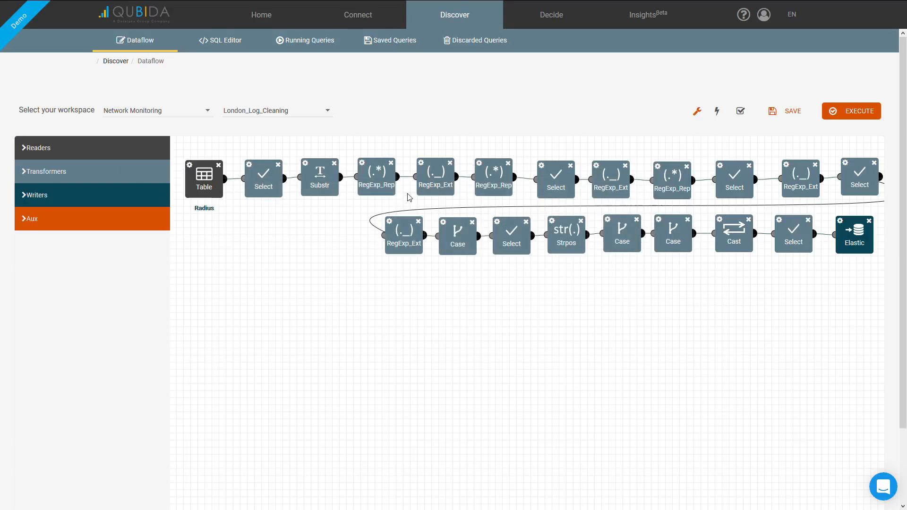
pyautogui.doubleClick(316, 176)
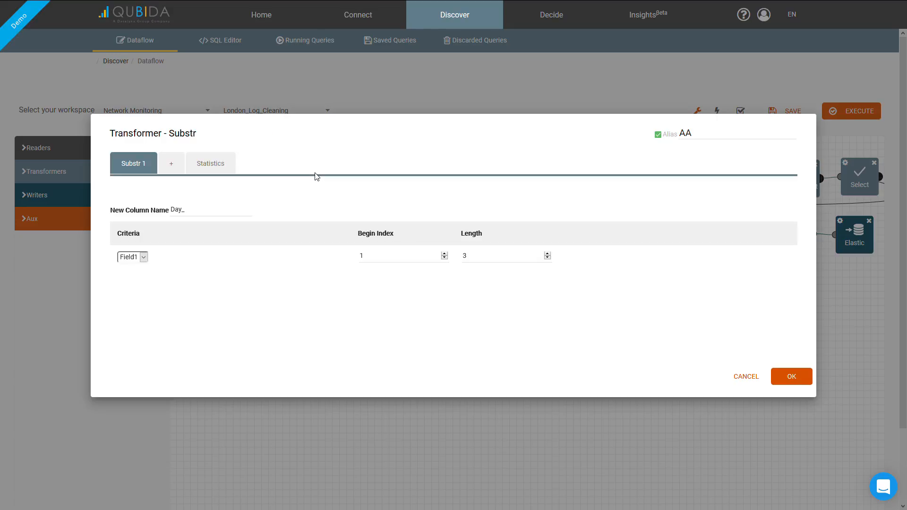
pyautogui.press('Escape')
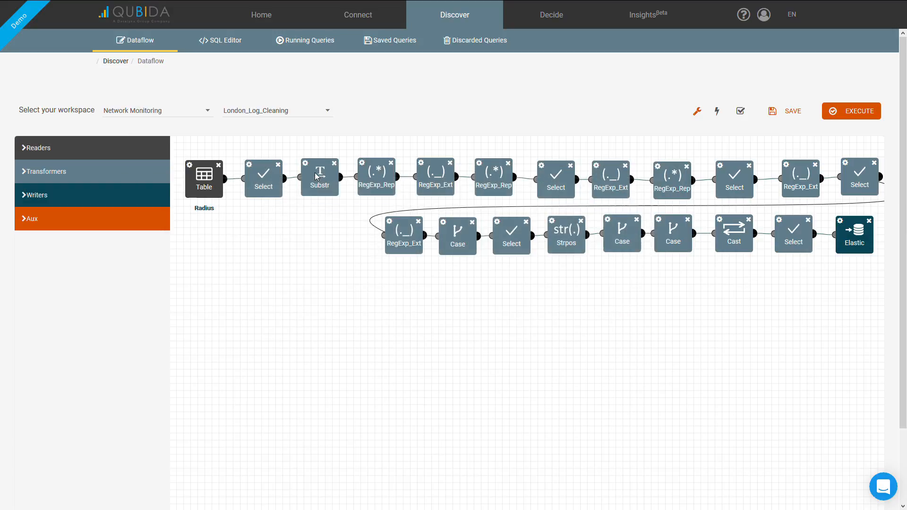
# Examine the first RegExp_Rep, the first RegExp_Ext and the second RegExp_Rep transformers that follow the Substr.
pyautogui.doubleClick(370, 174)
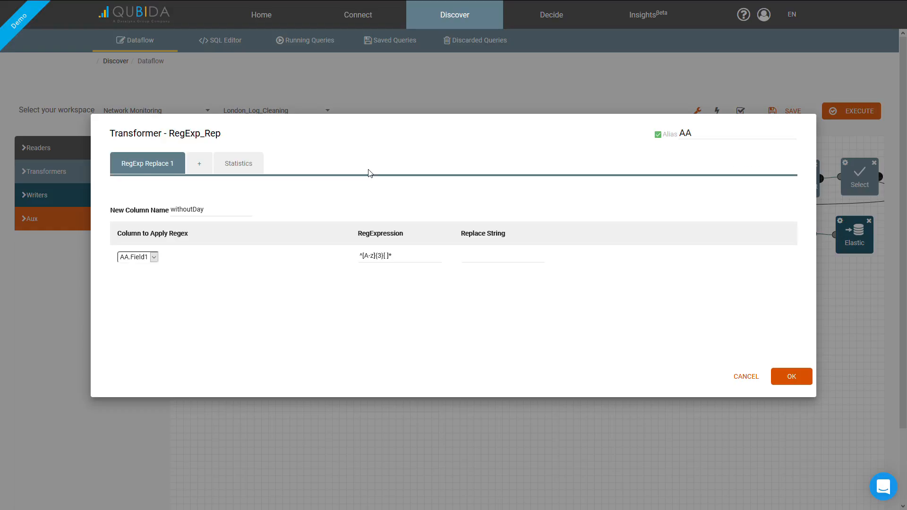
pyautogui.press('Escape')
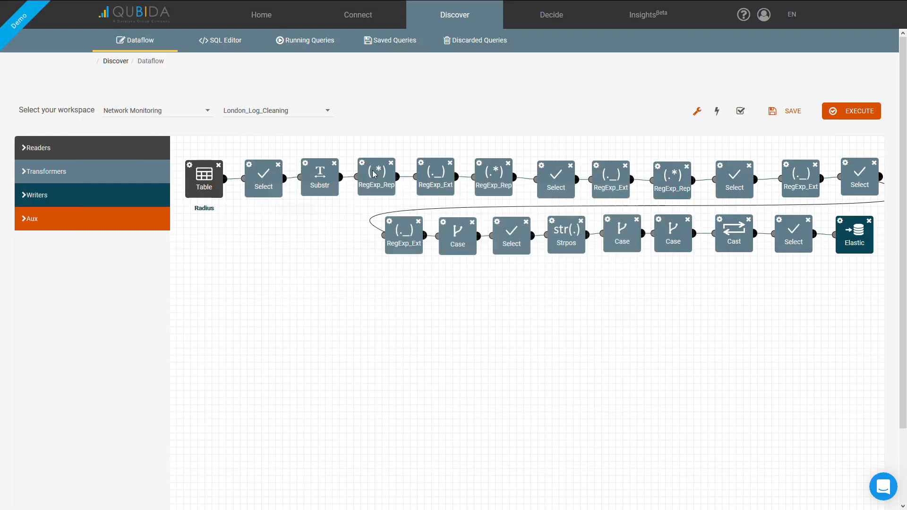
pyautogui.doubleClick(432, 176)
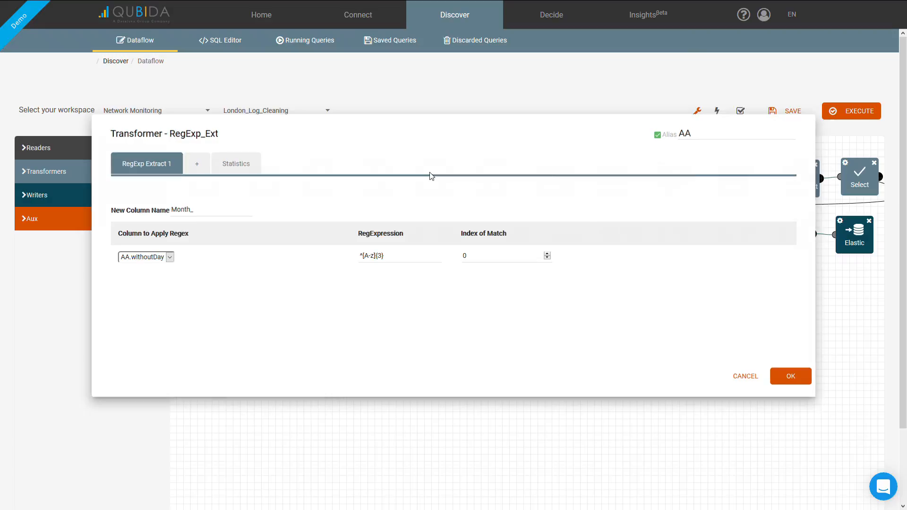
pyautogui.press('Escape')
pyautogui.doubleClick(490, 176)
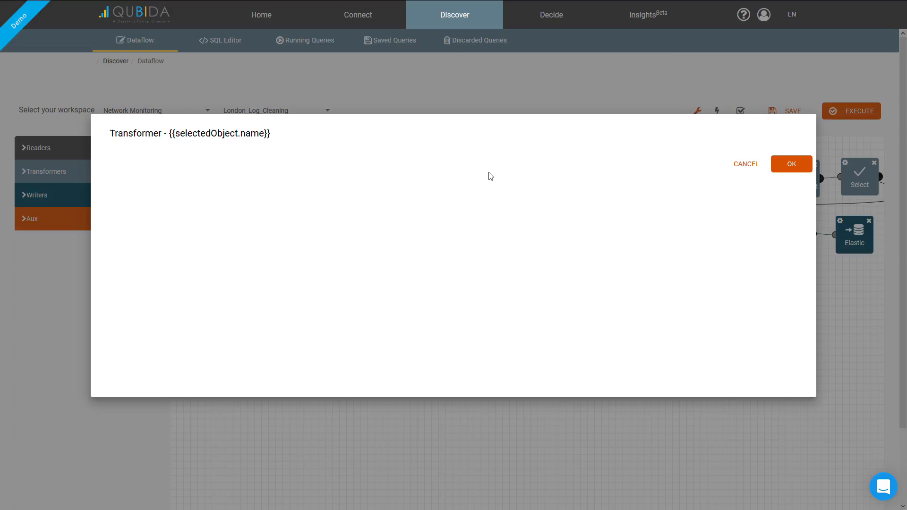
pyautogui.press('Escape')
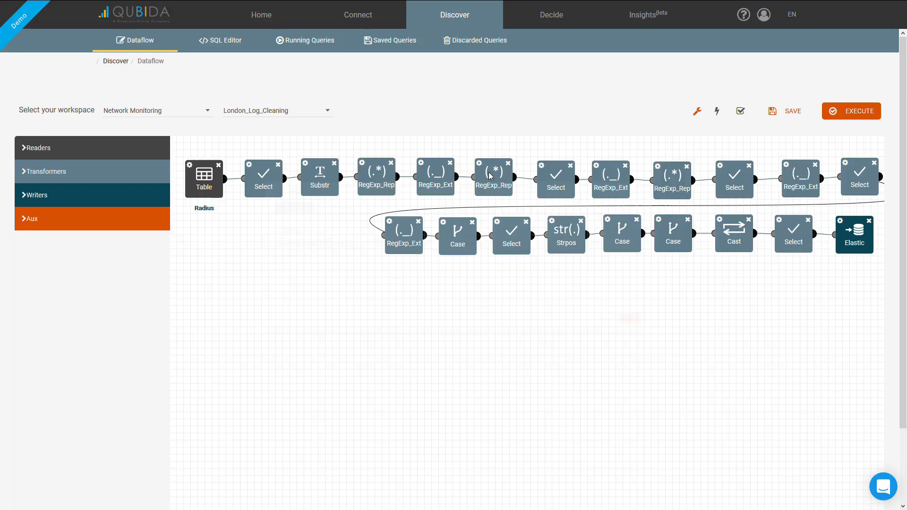
# Examine the second RegExp_Ext transformer, including its second extraction rule, and the RegExp_Rep transformer right after it.
pyautogui.doubleClick(608, 179)
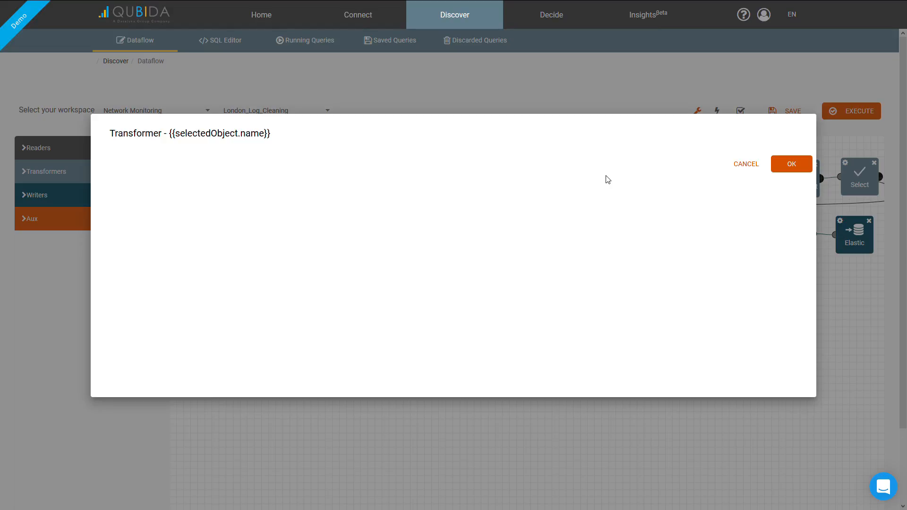
pyautogui.click(213, 164)
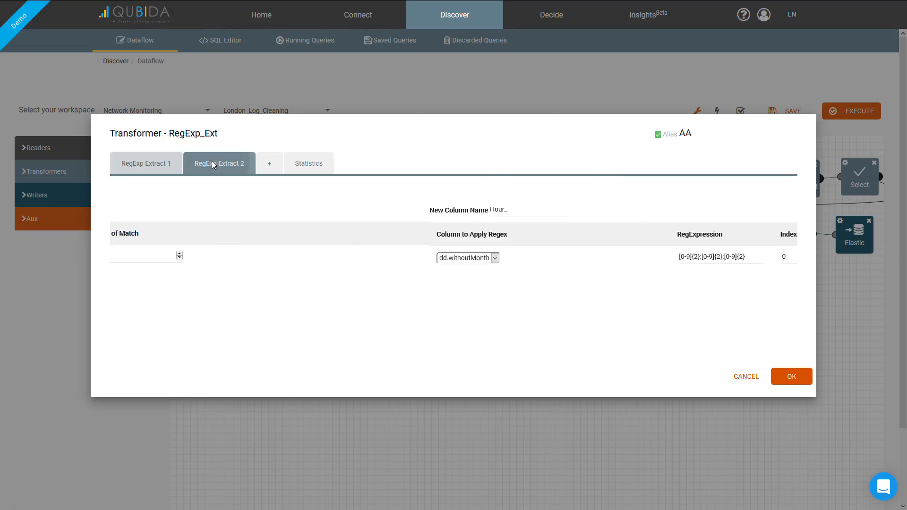
pyautogui.press('Escape')
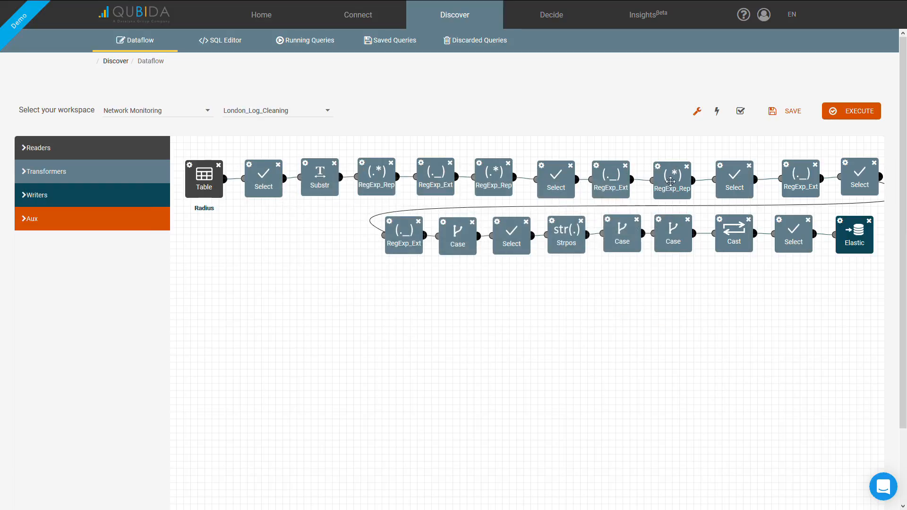
pyautogui.doubleClick(675, 183)
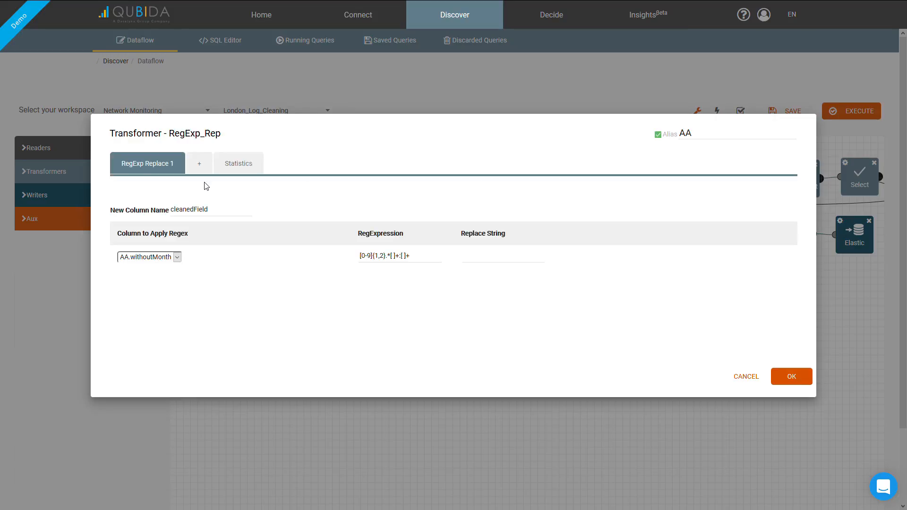
pyautogui.press('Escape')
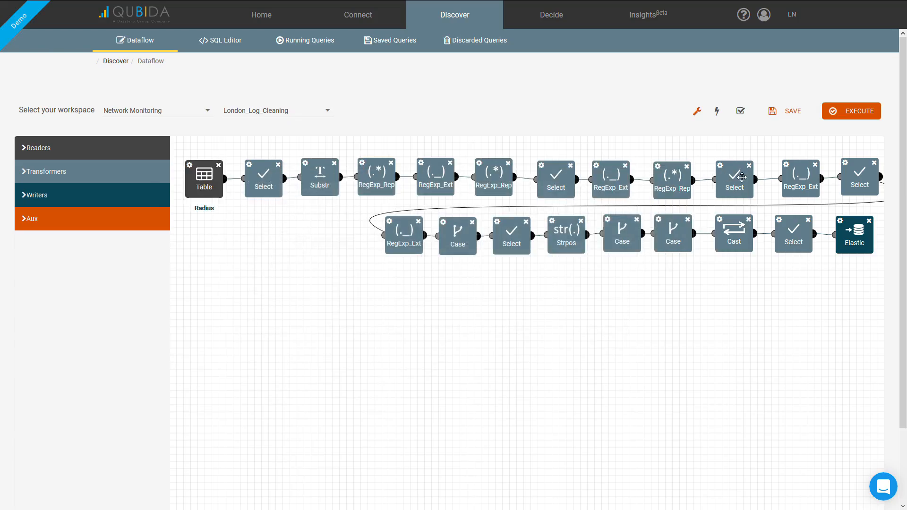
# Examine both extraction rules of the RegExp_Ext transformer located between the last two Select transformers of the upper row.
pyautogui.doubleClick(790, 180)
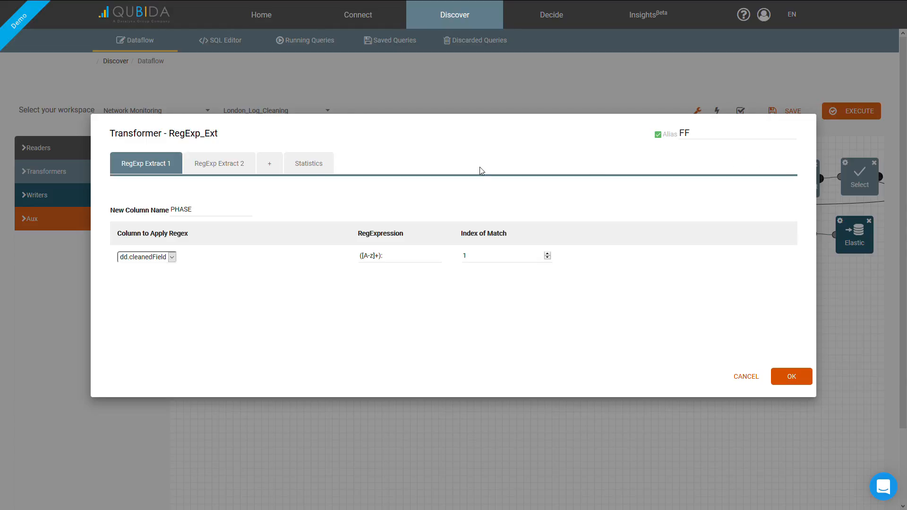
pyautogui.click(196, 163)
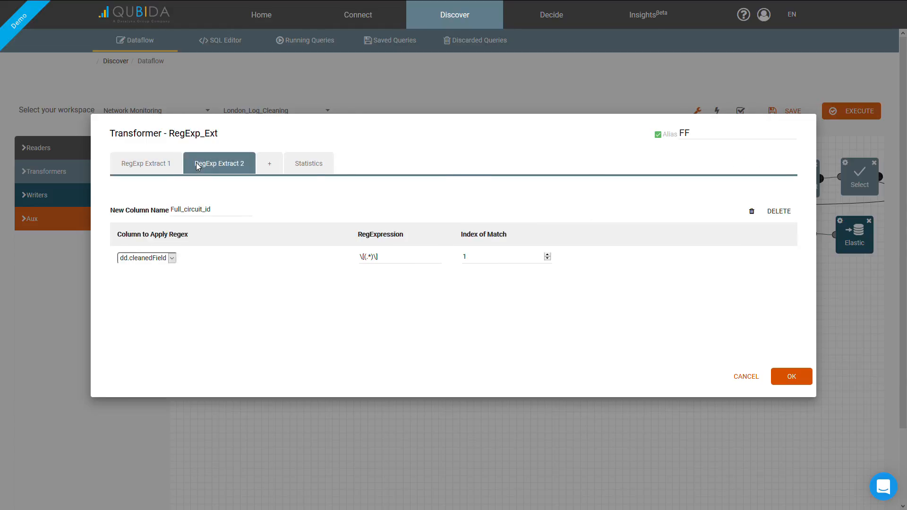
pyautogui.press('Escape')
# Examine extraction rules 1 through 8 of the RegExp_Ext transformer that starts the lower row of the dataflow.
pyautogui.doubleClick(412, 244)
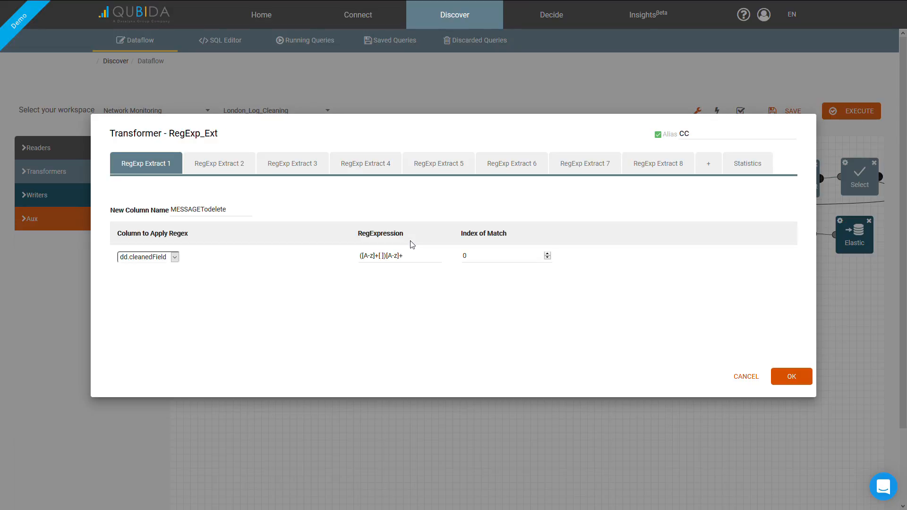
pyautogui.click(230, 167)
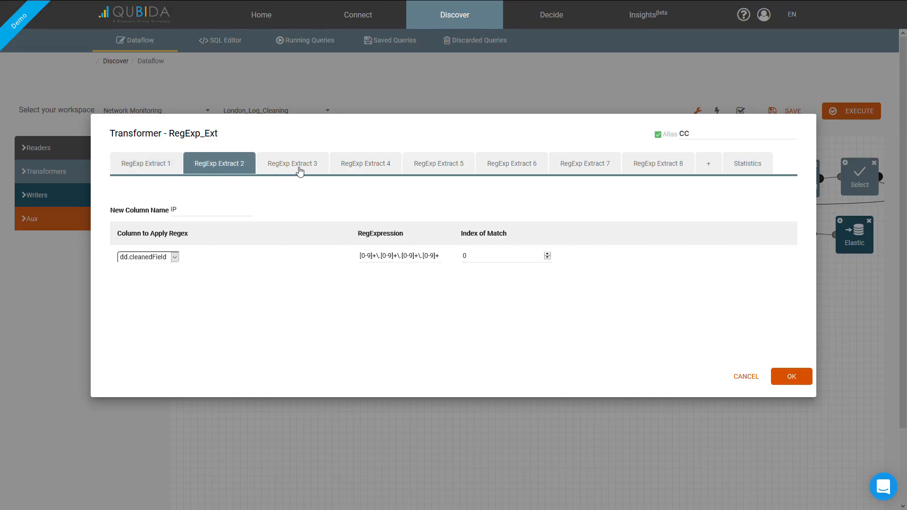
pyautogui.click(300, 171)
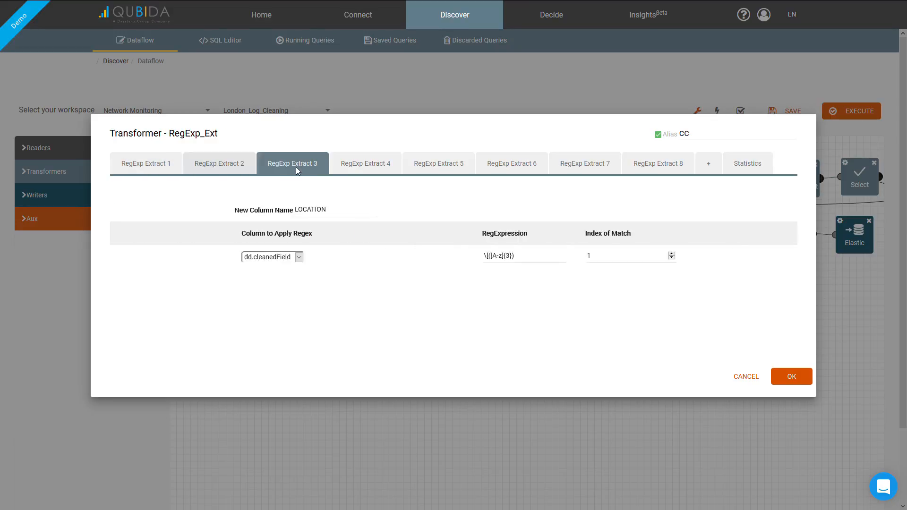
pyautogui.click(378, 168)
pyautogui.click(444, 168)
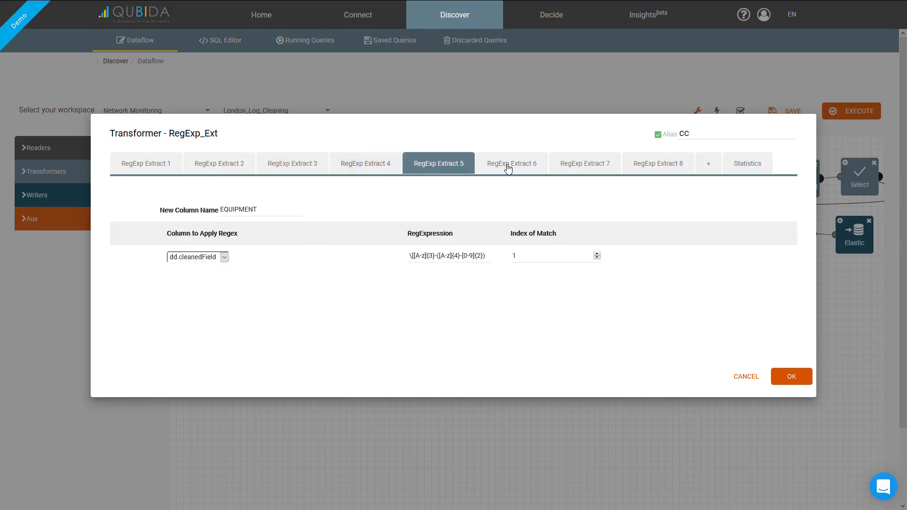
pyautogui.click(503, 165)
pyautogui.click(572, 168)
pyautogui.click(650, 166)
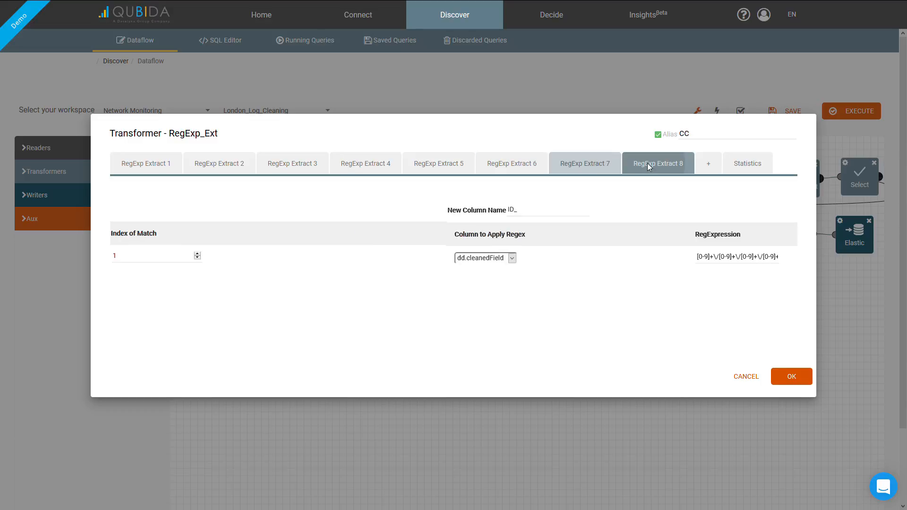
pyautogui.press('Escape')
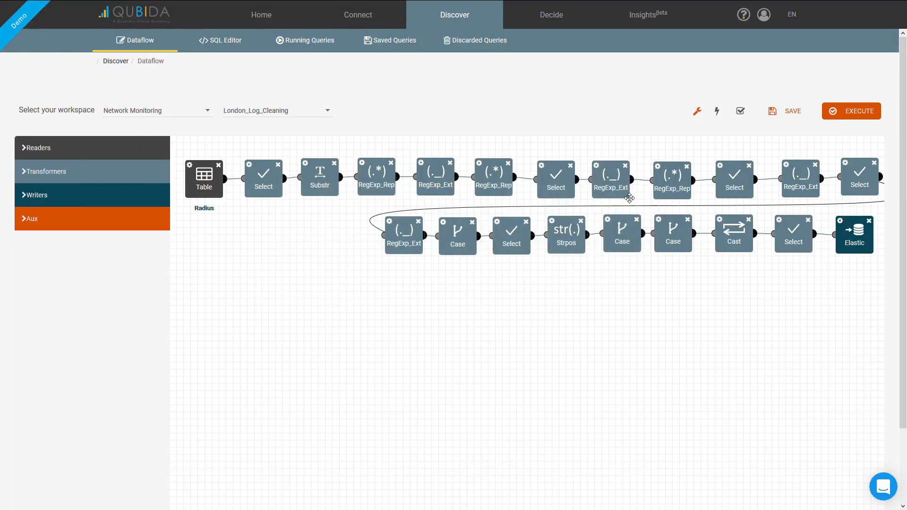
# Examine the Strpos transformer's settings and the full column selection of the final Select before the Elastic writer.
pyautogui.doubleClick(559, 240)
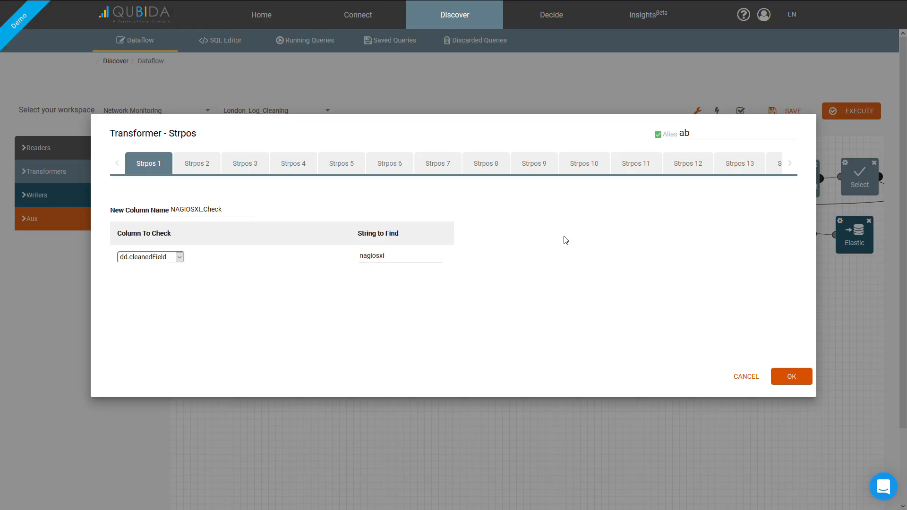
pyautogui.press('Escape')
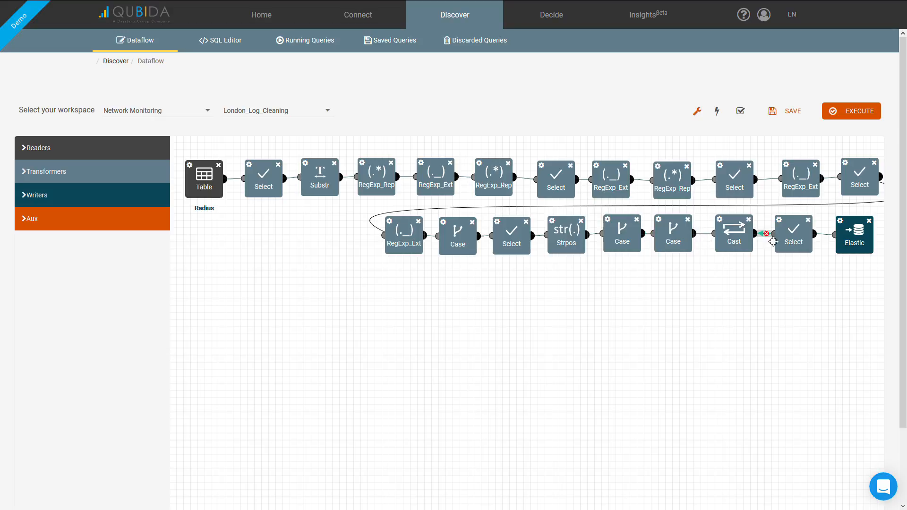
pyautogui.doubleClick(800, 240)
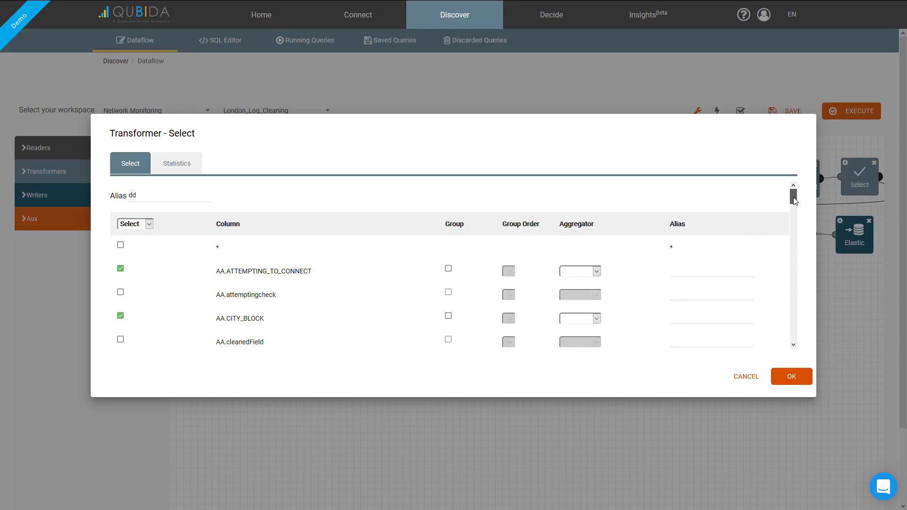
pyautogui.moveTo(792, 197); pyautogui.dragTo(803, 346)
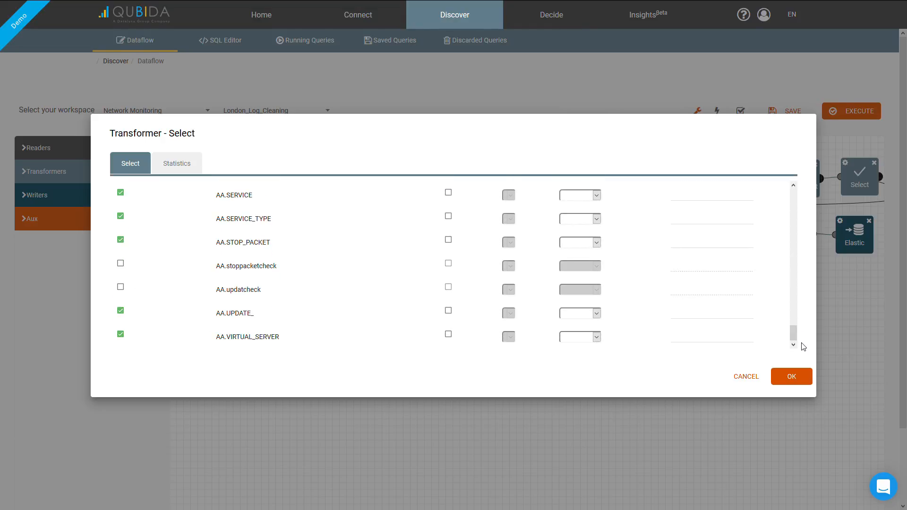
pyautogui.click(805, 373)
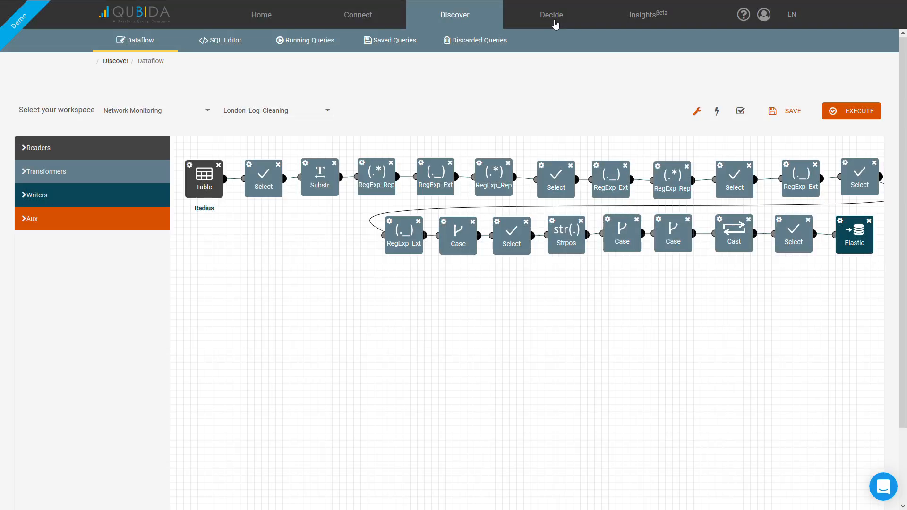
# Open the Decide analysis page and load the london_network_access_report dataset from the Network Monitoring workspace.
pyautogui.click(554, 19)
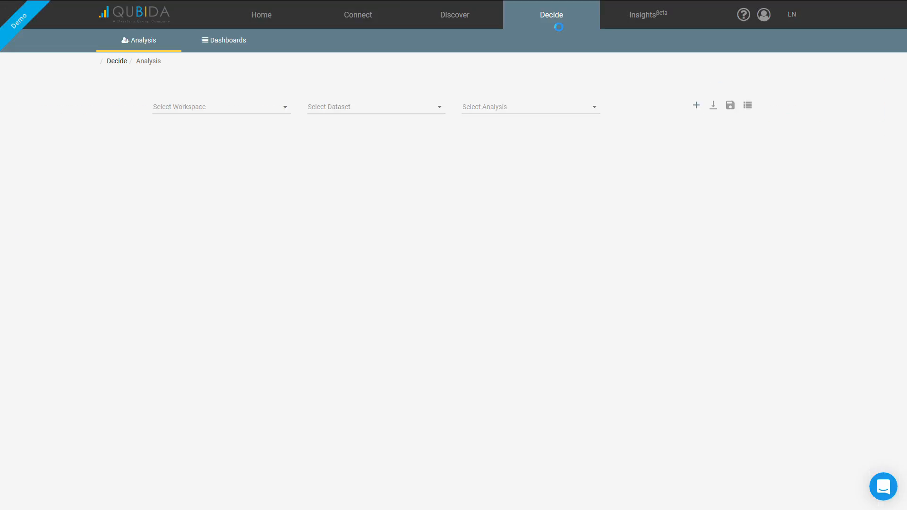
pyautogui.click(217, 107)
pyautogui.click(218, 108)
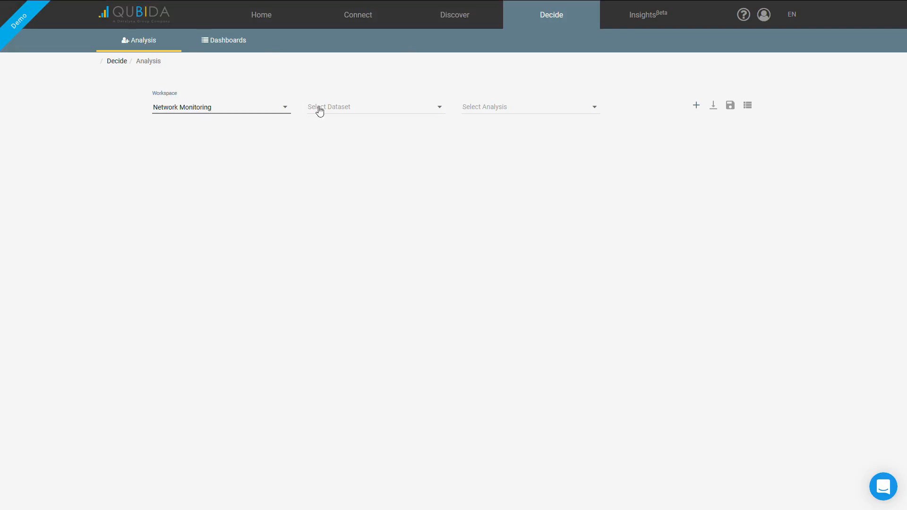
pyautogui.click(368, 109)
pyautogui.scroll(-3, 368, 111)
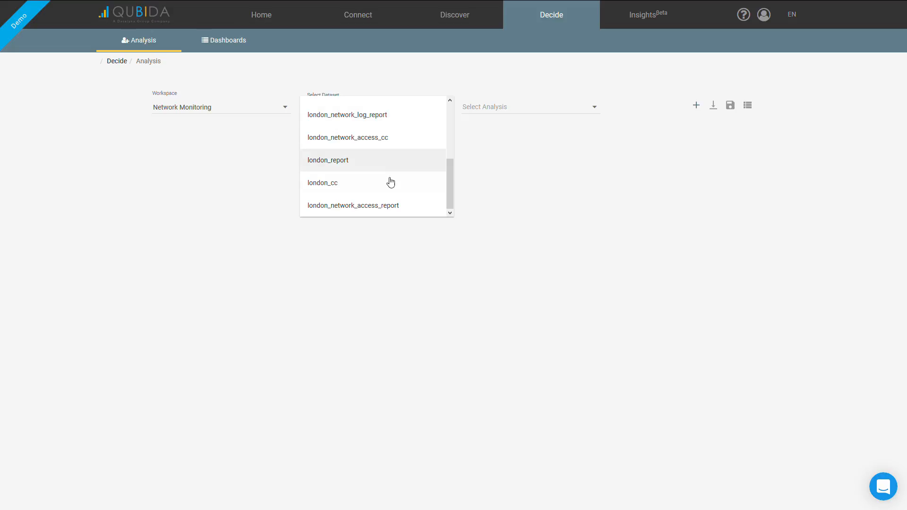
pyautogui.click(394, 207)
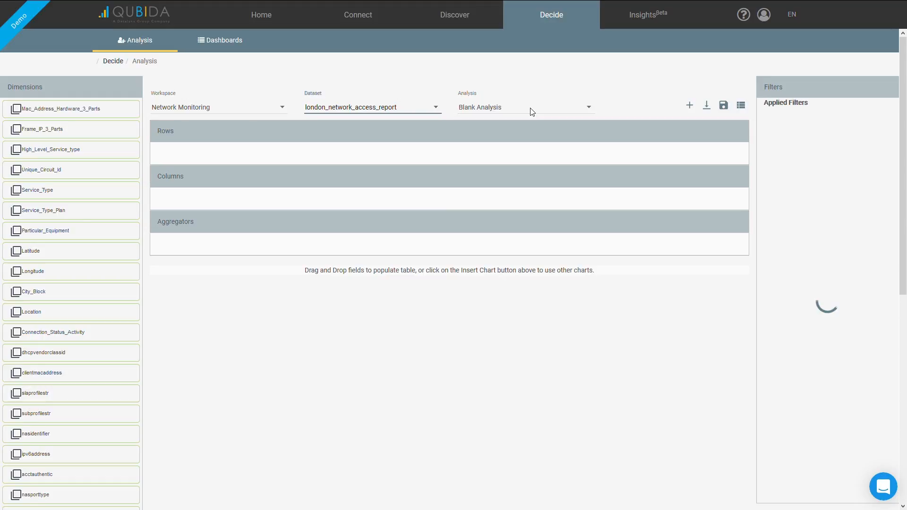
# Load the saved Connection Status analysis and examine its whole bar chart.
pyautogui.click(534, 112)
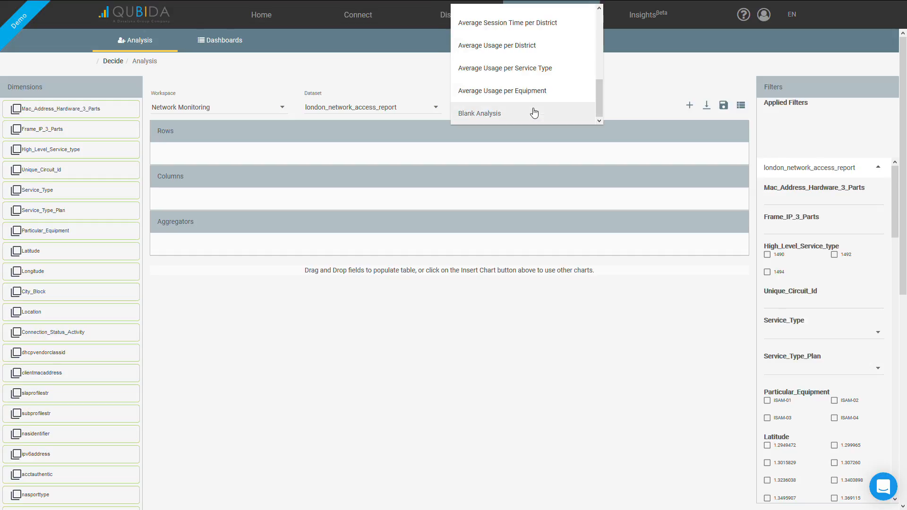
pyautogui.scroll(10, 533, 112)
pyautogui.click(531, 23)
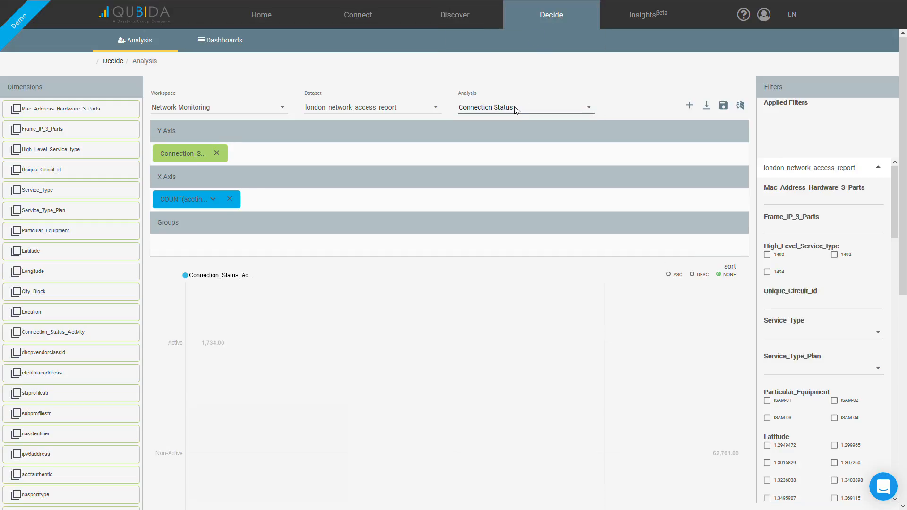
pyautogui.scroll(-3, 669, 116)
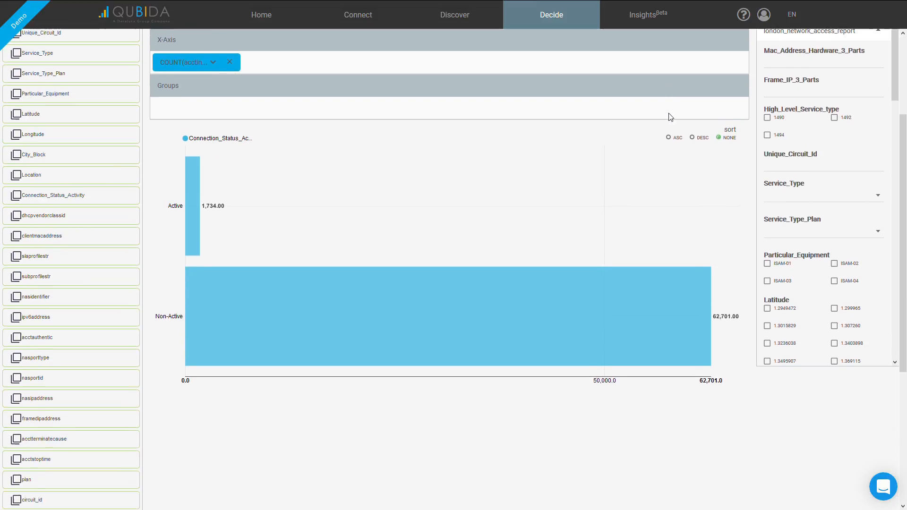
pyautogui.scroll(3, 669, 117)
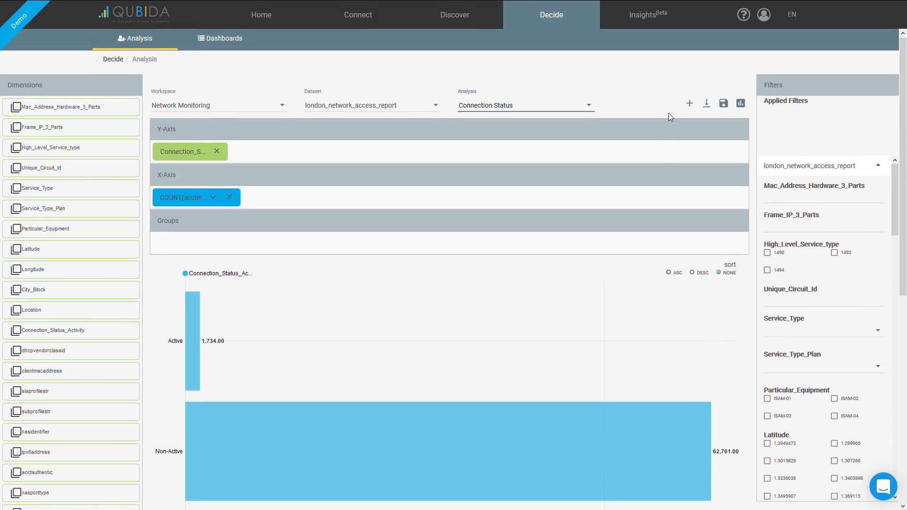
# View the saved Particular Equipment, High Level Service Type and Detailed Service Type analyses one after another.
pyautogui.click(586, 112)
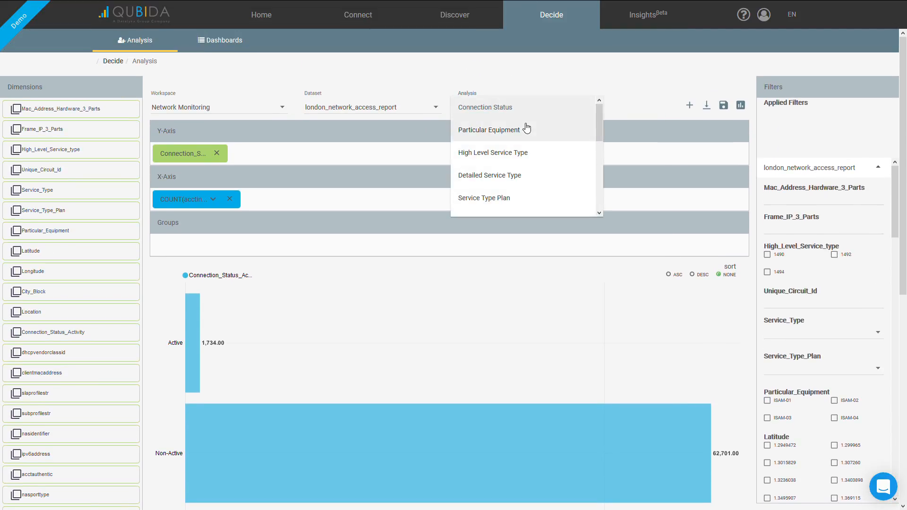
pyautogui.click(569, 125)
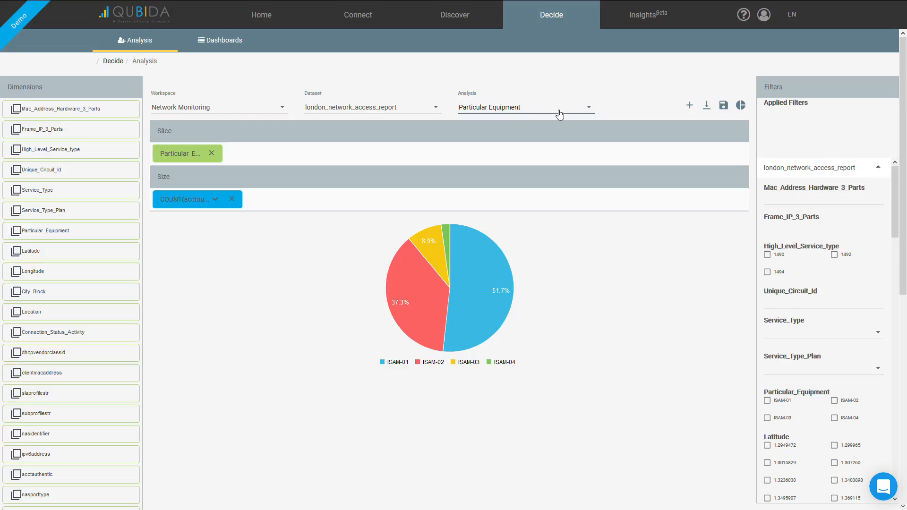
pyautogui.click(560, 115)
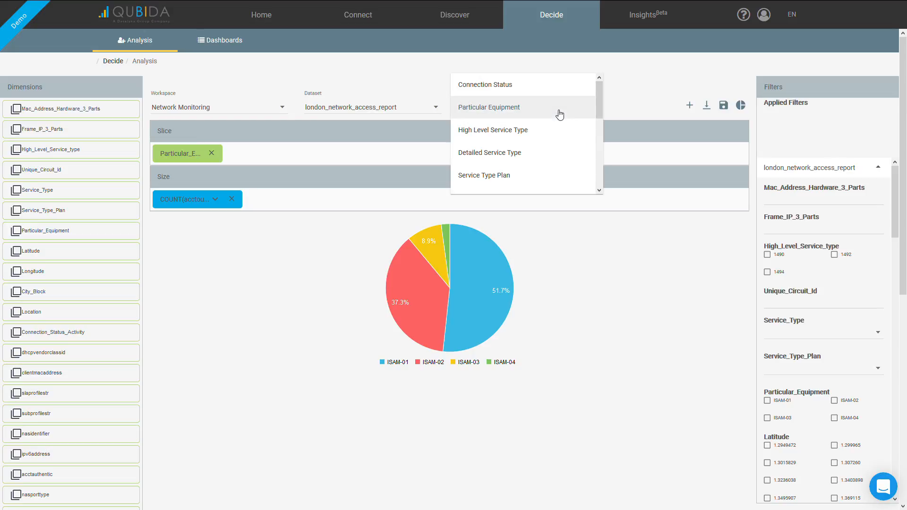
pyautogui.click(545, 128)
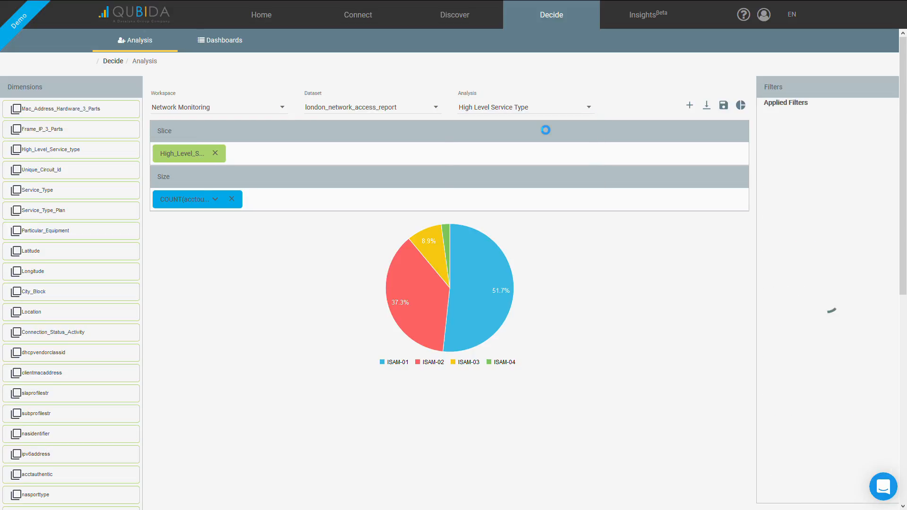
pyautogui.click(515, 111)
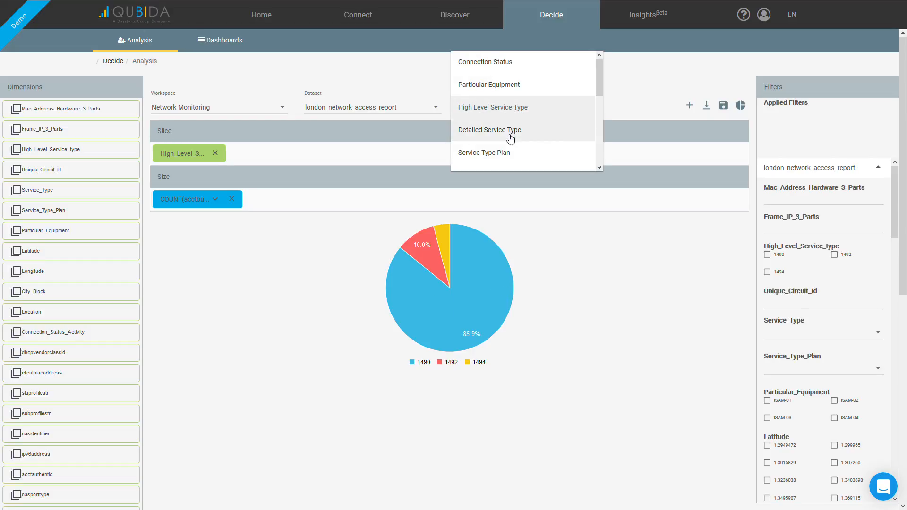
pyautogui.click(513, 137)
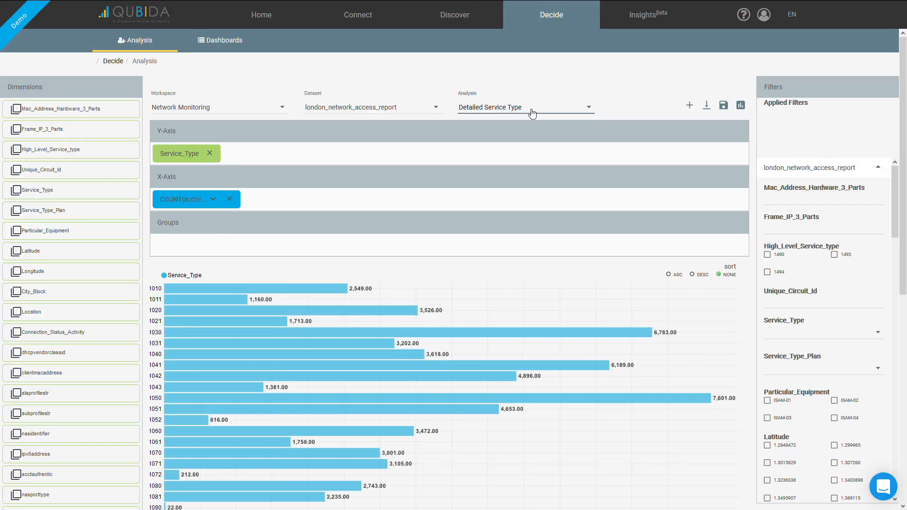
# View the London Network Access Dashboard from the list of dashboards, and return to the list.
pyautogui.click(221, 40)
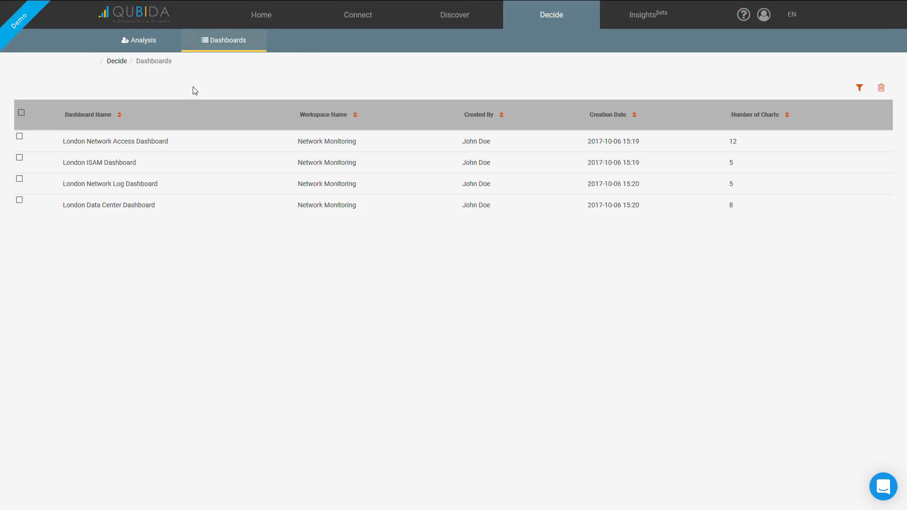
pyautogui.click(150, 141)
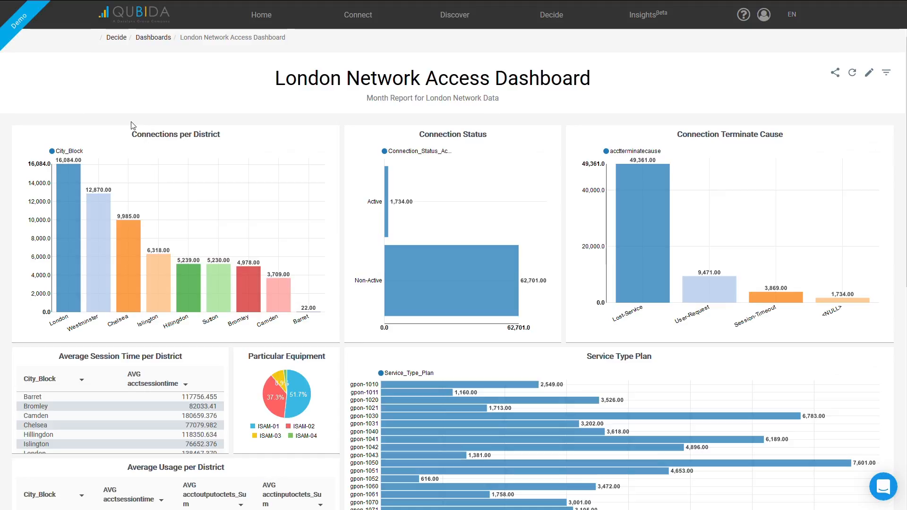
pyautogui.click(153, 37)
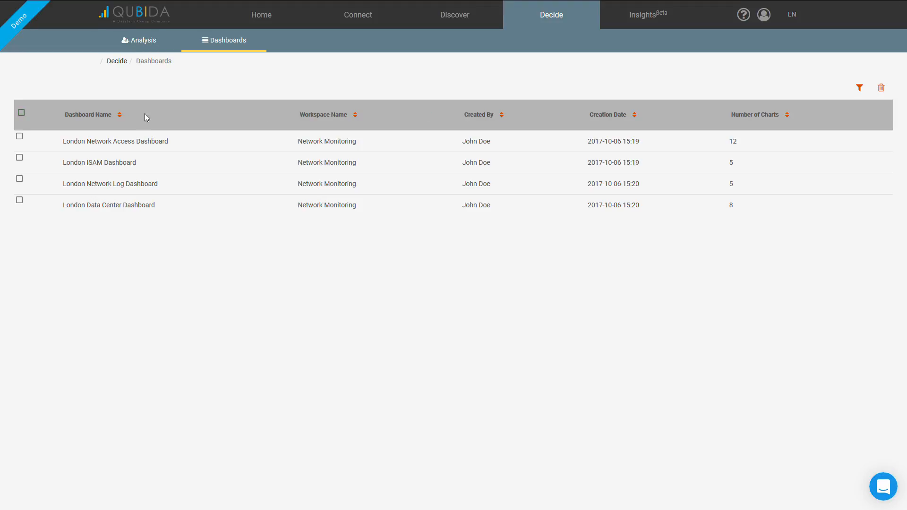
# Examine all charts of the London ISAM Dashboard and return to the dashboard list.
pyautogui.click(117, 164)
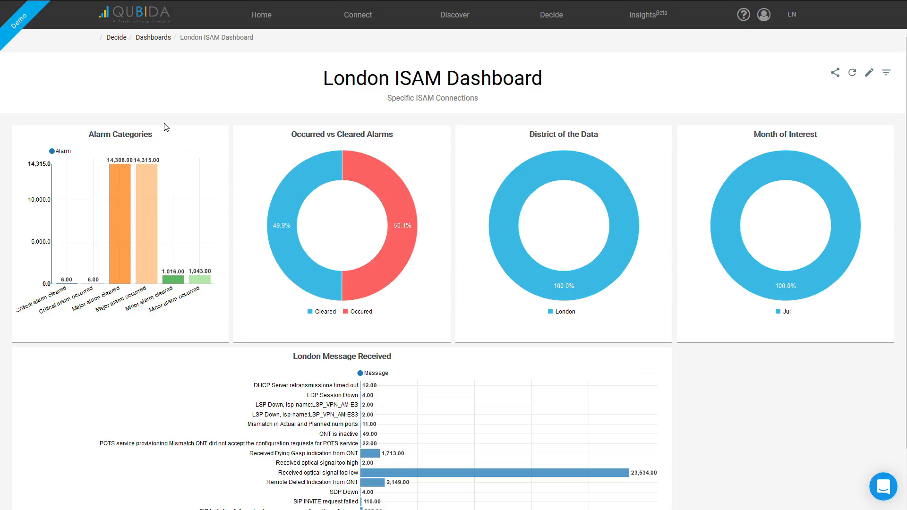
pyautogui.scroll(-1, 167, 126)
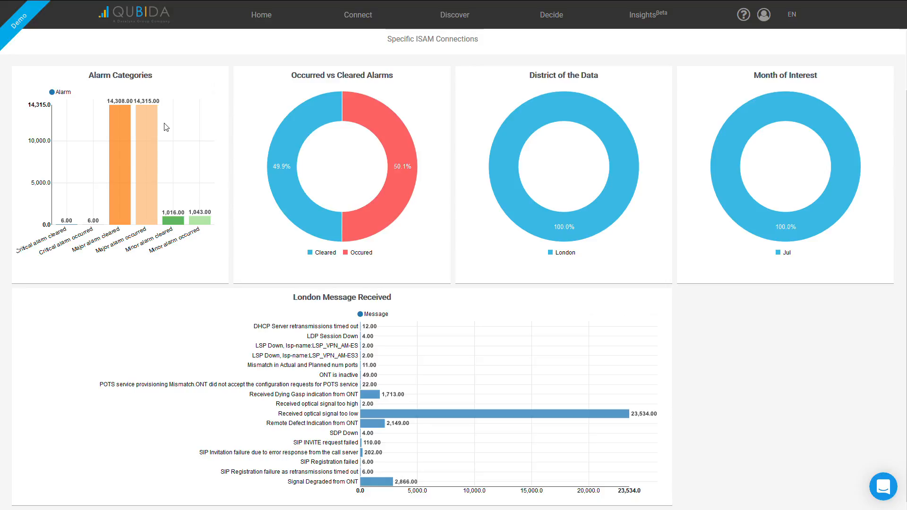
pyautogui.scroll(1, 166, 126)
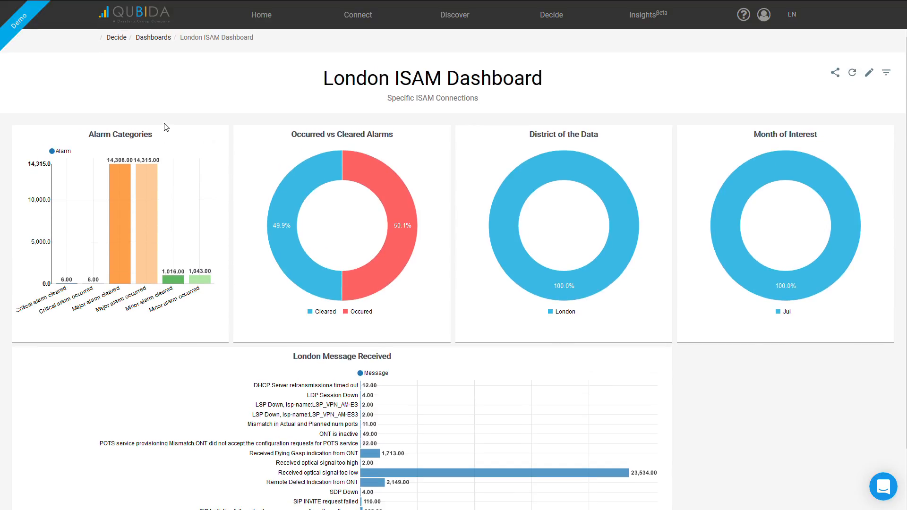
pyautogui.click(162, 42)
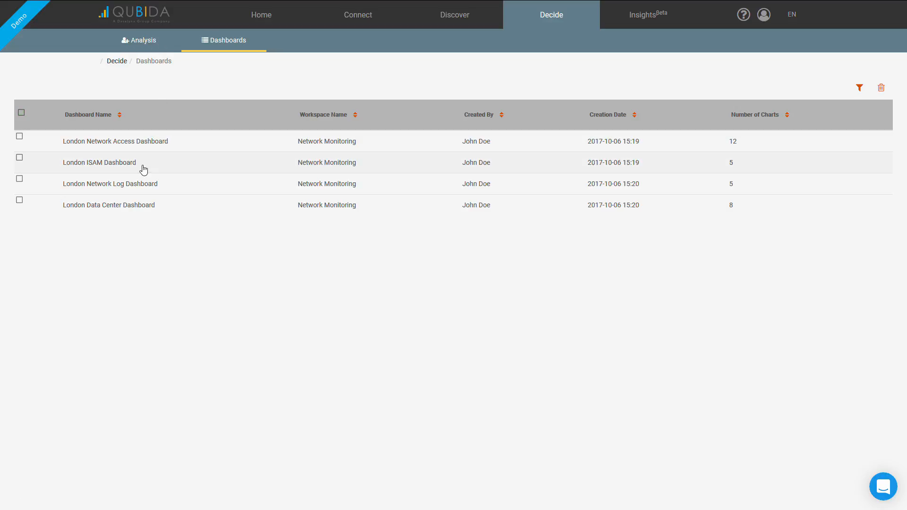
# Open the London Network Log Dashboard and examine its charts and the table of messages per district.
pyautogui.click(137, 183)
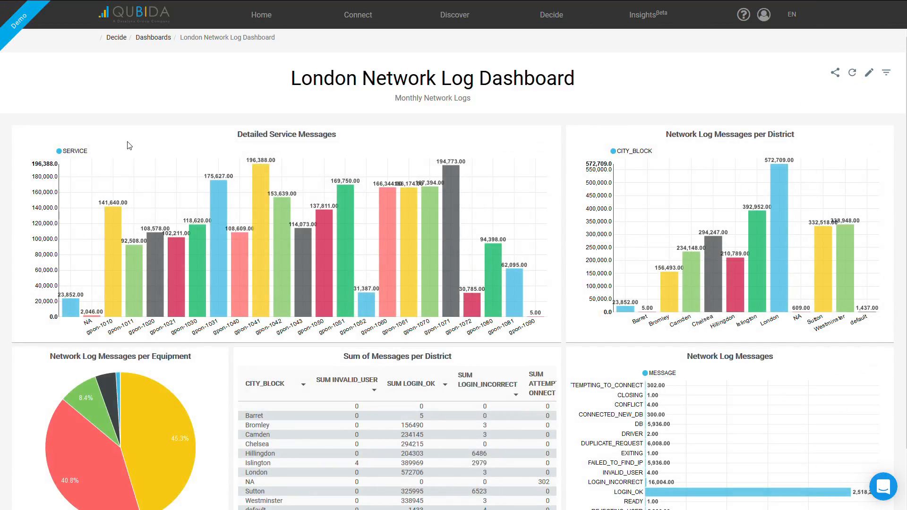
pyautogui.scroll(-1, 128, 146)
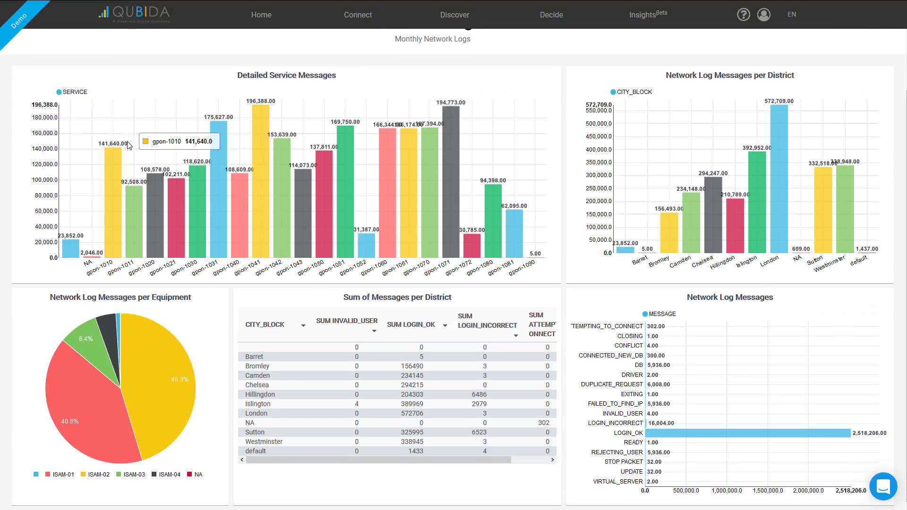
pyautogui.scroll(1, 128, 145)
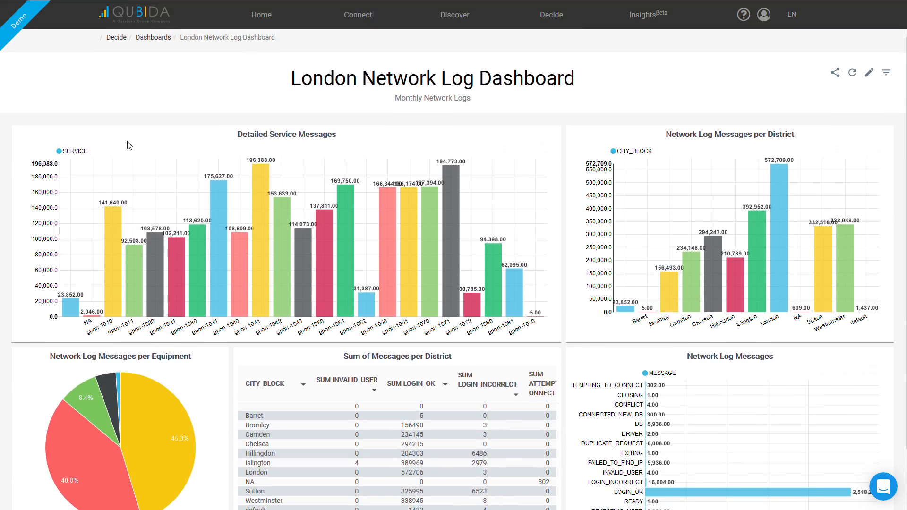